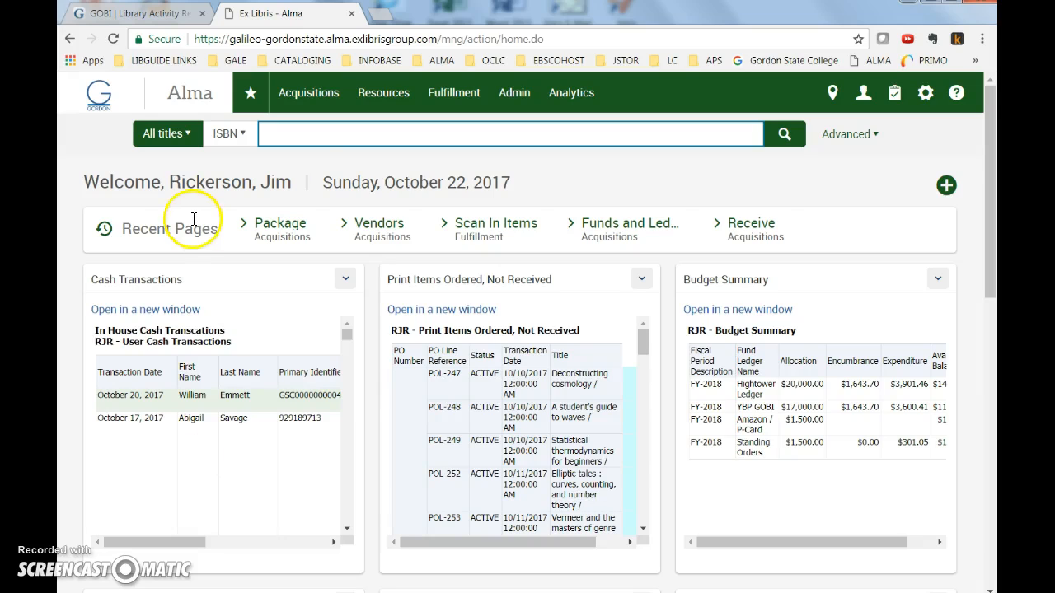
pyautogui.hotkey('ctrl', 'v')
pyautogui.click(796, 137)
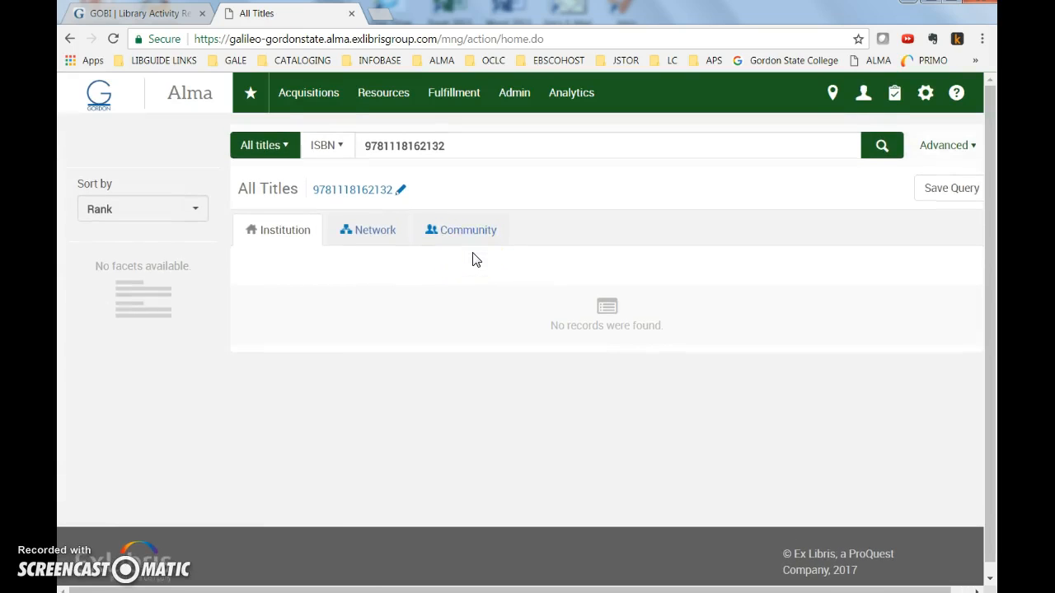
pyautogui.click(370, 234)
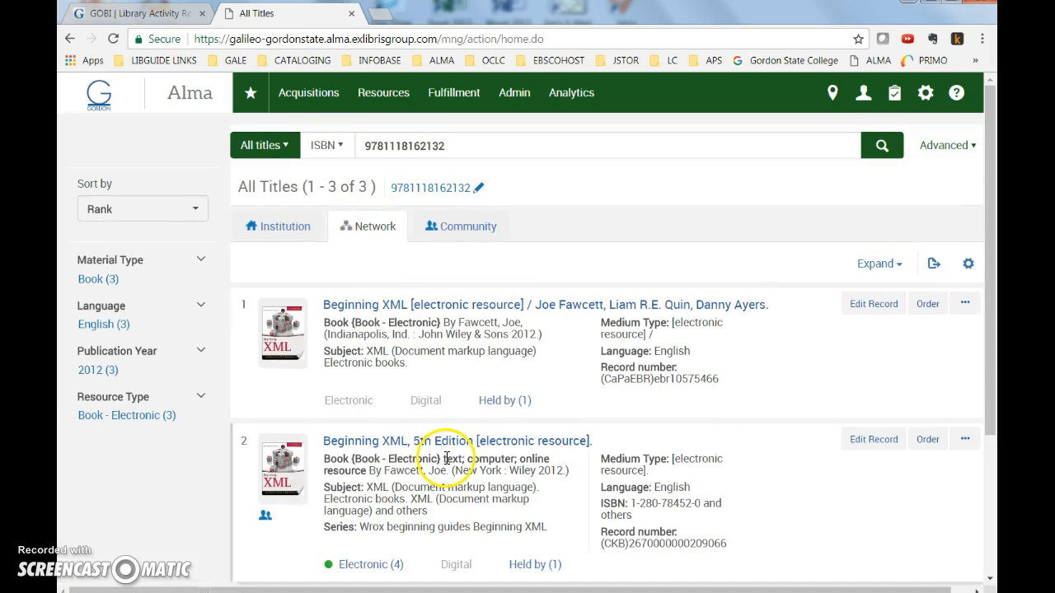
pyautogui.scroll(-2, 446, 458)
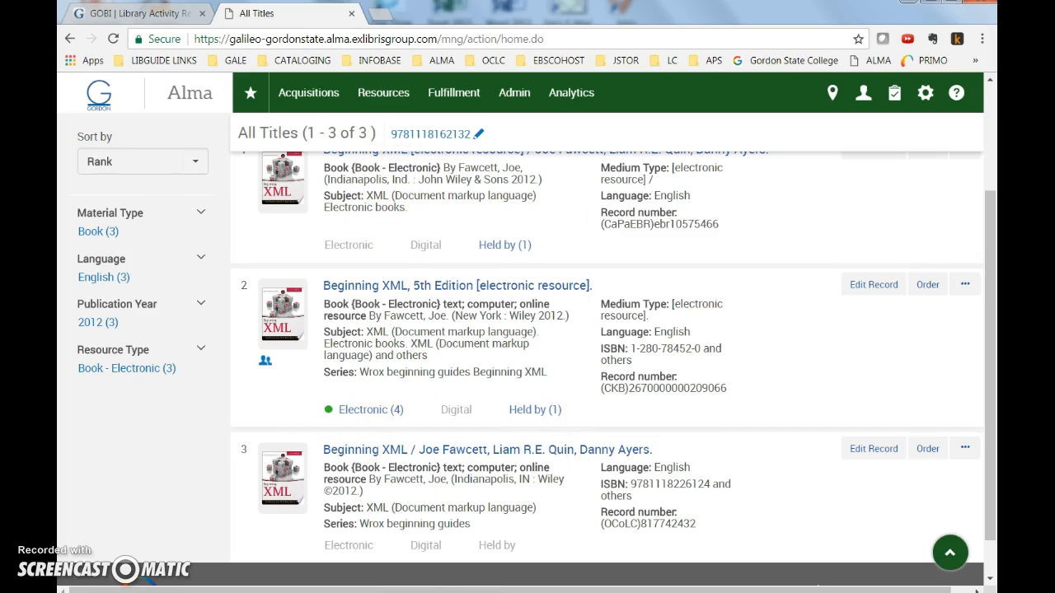
# Check the GOBI order record, then view the Community results for the same ISBN.
pyautogui.hotkey('alt', 'Tab')
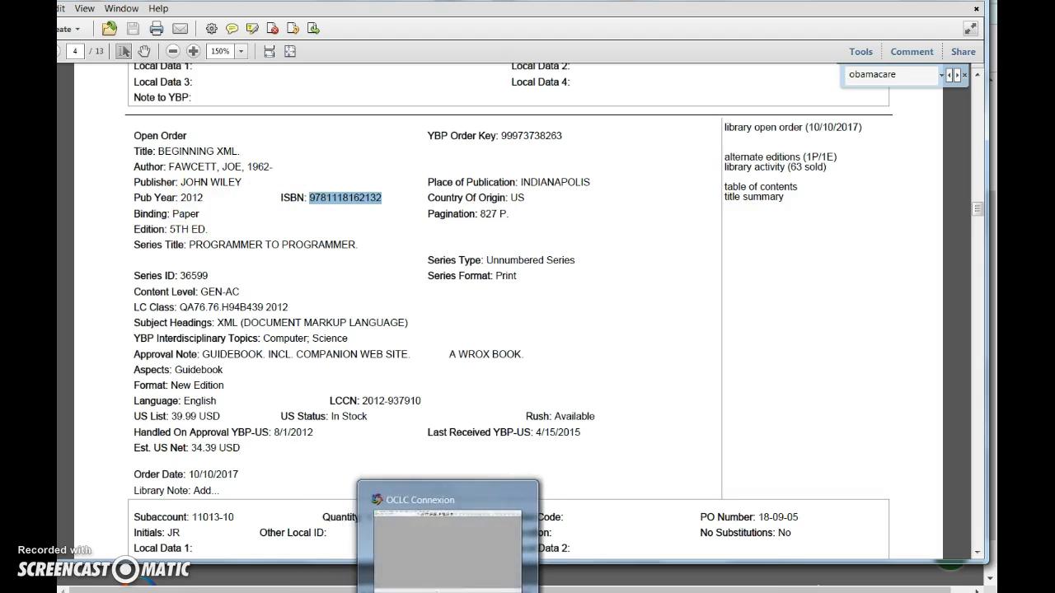
pyautogui.click(447, 592)
pyautogui.scroll(2, 385, 219)
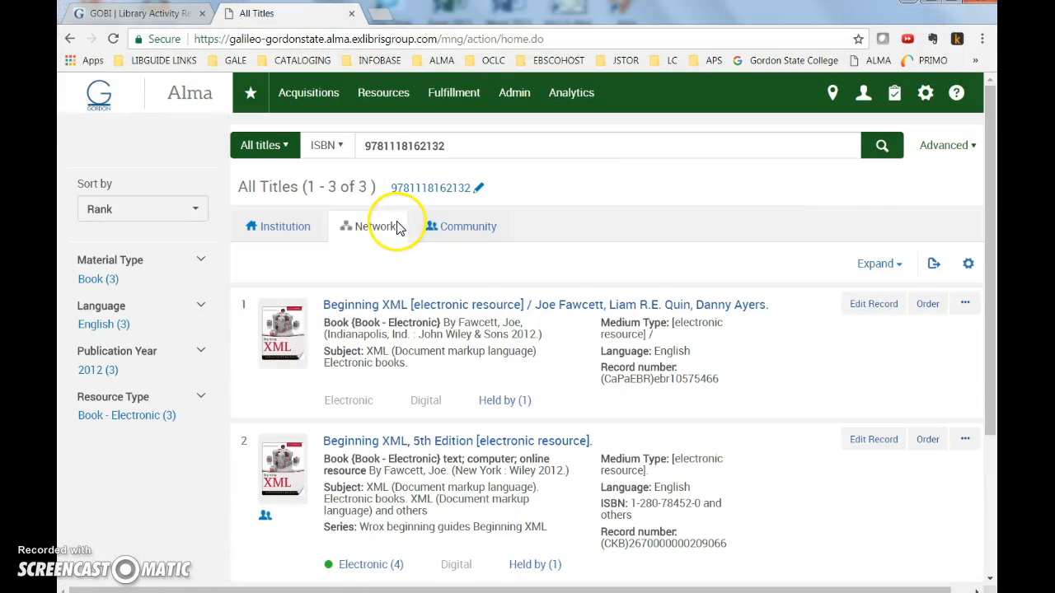
pyautogui.click(463, 231)
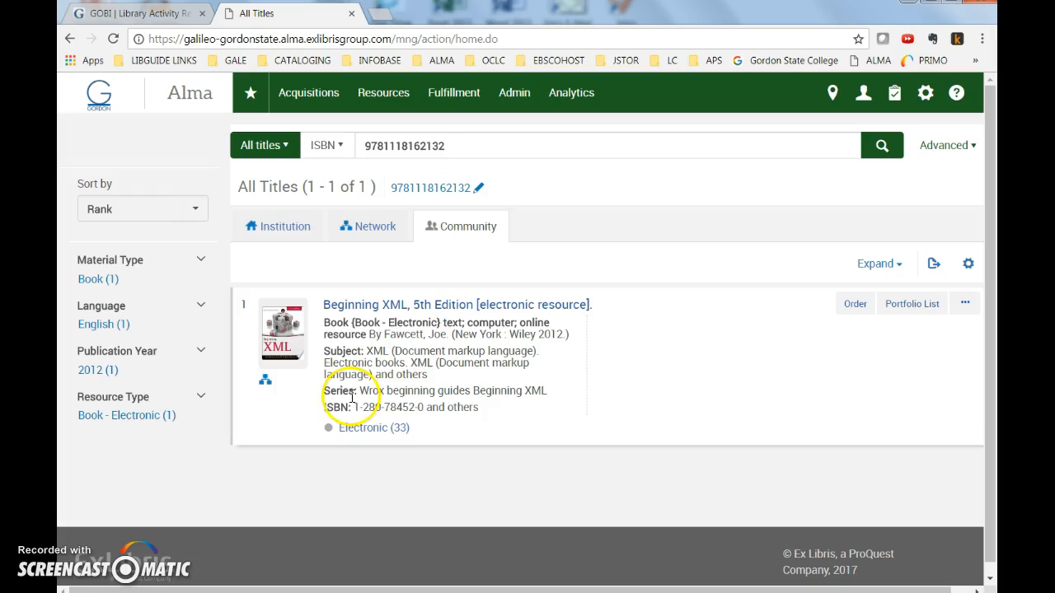
# Log on to OCLC Connexion and close the message of the day.
pyautogui.click(313, 592)
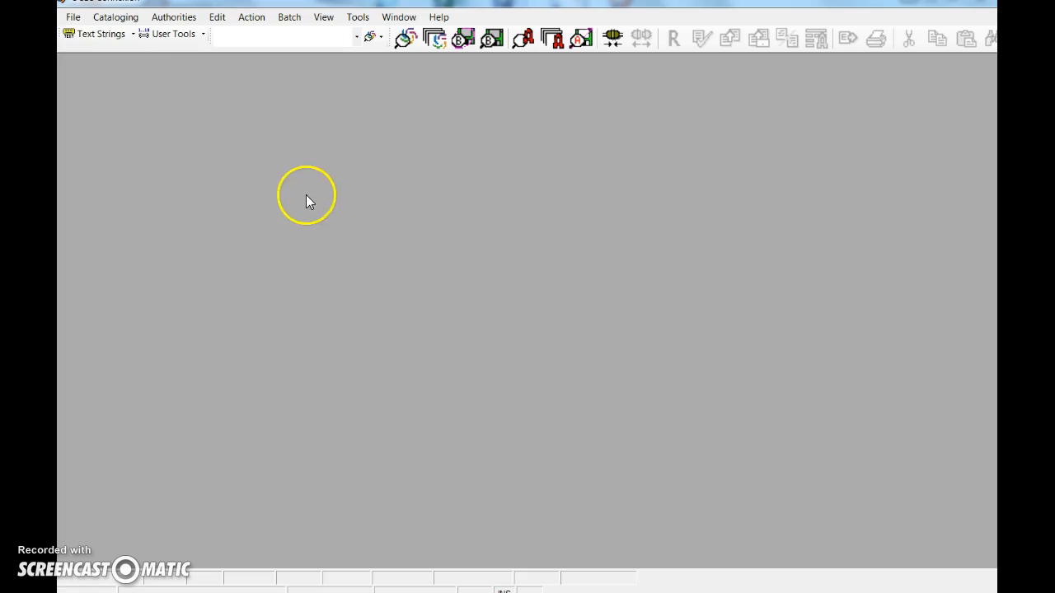
pyautogui.click(73, 17)
pyautogui.click(93, 33)
pyautogui.click(559, 355)
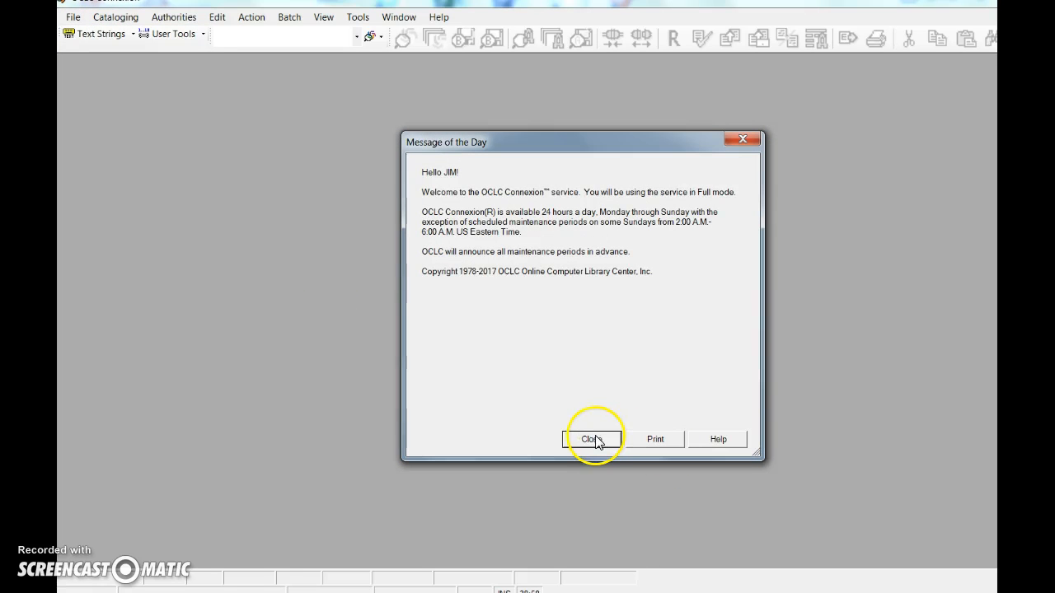
pyautogui.click(592, 440)
pyautogui.click(123, 17)
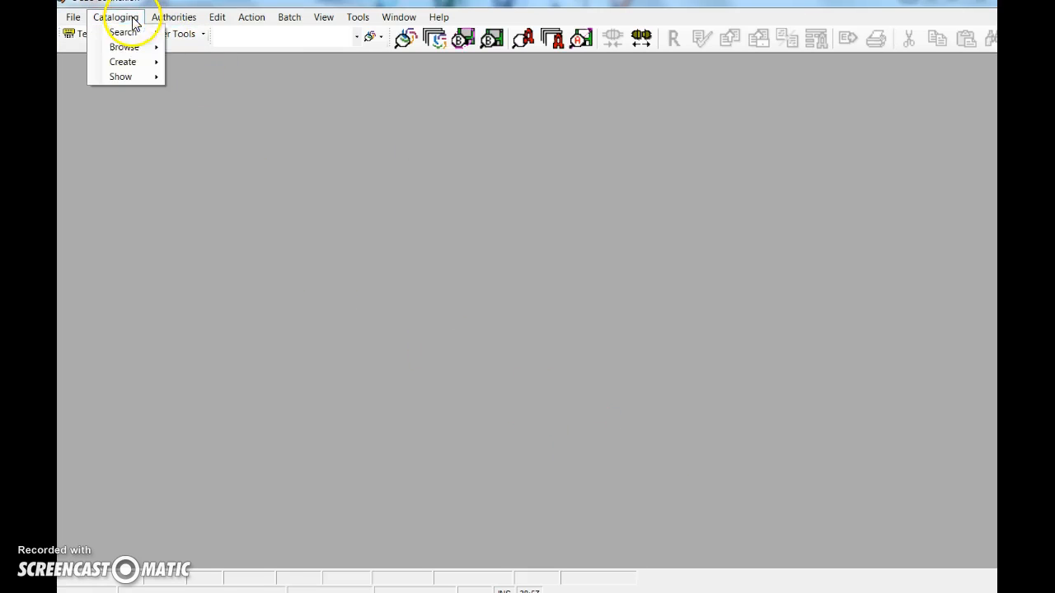
pyautogui.moveTo(147, 38)
pyautogui.click(219, 33)
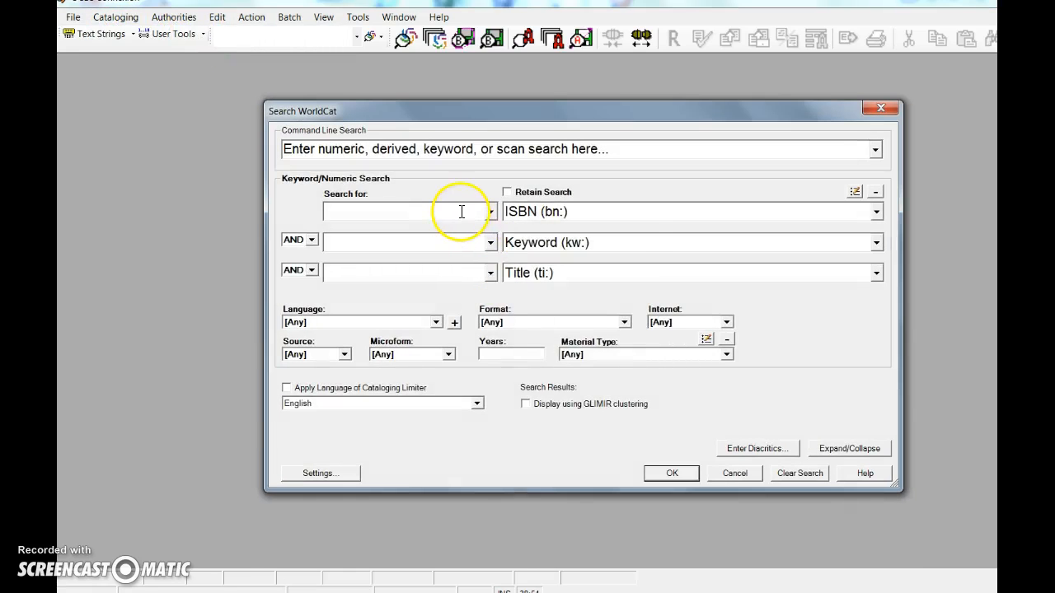
pyautogui.rightClick(459, 211)
pyautogui.click(493, 270)
pyautogui.click(672, 473)
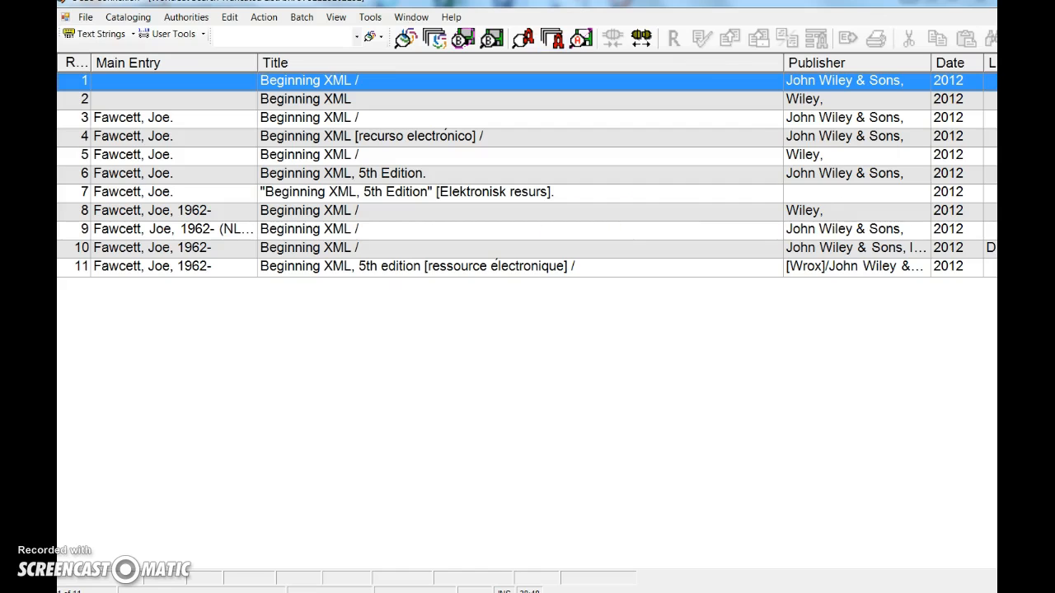
# Open the Fawcett, Joe, 1962- Beginning XML record from John Wiley & Sons, Inc.
pyautogui.click(334, 248)
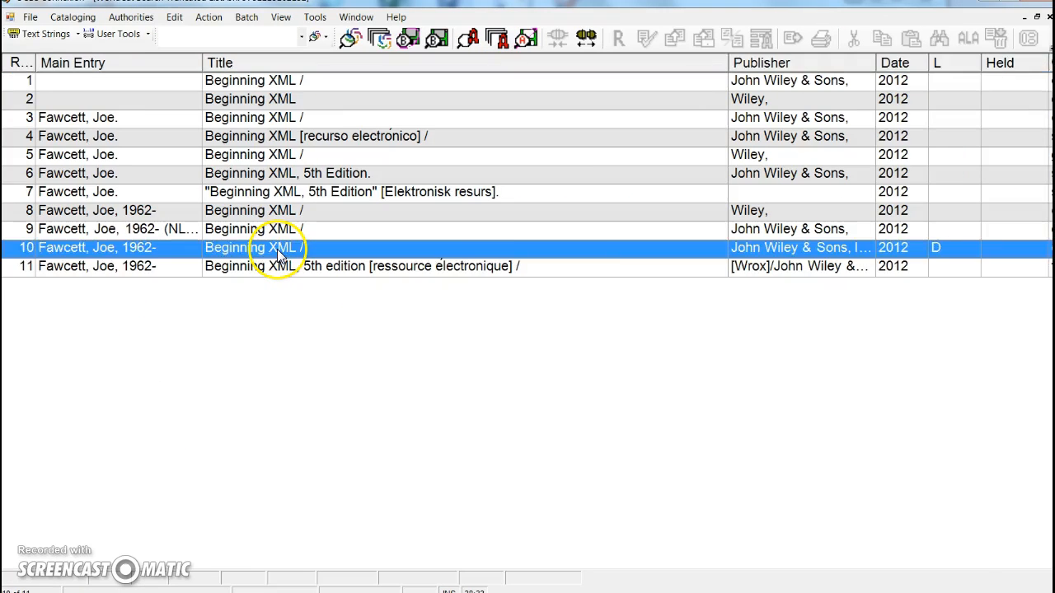
pyautogui.doubleClick(278, 247)
pyautogui.scroll(-5, 248, 478)
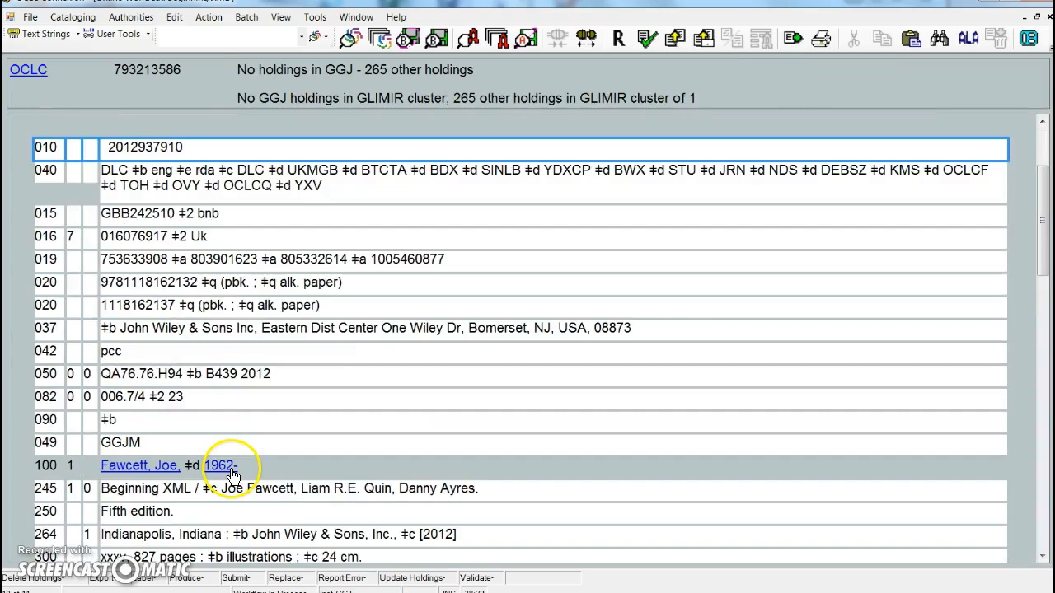
pyautogui.scroll(-2, 233, 466)
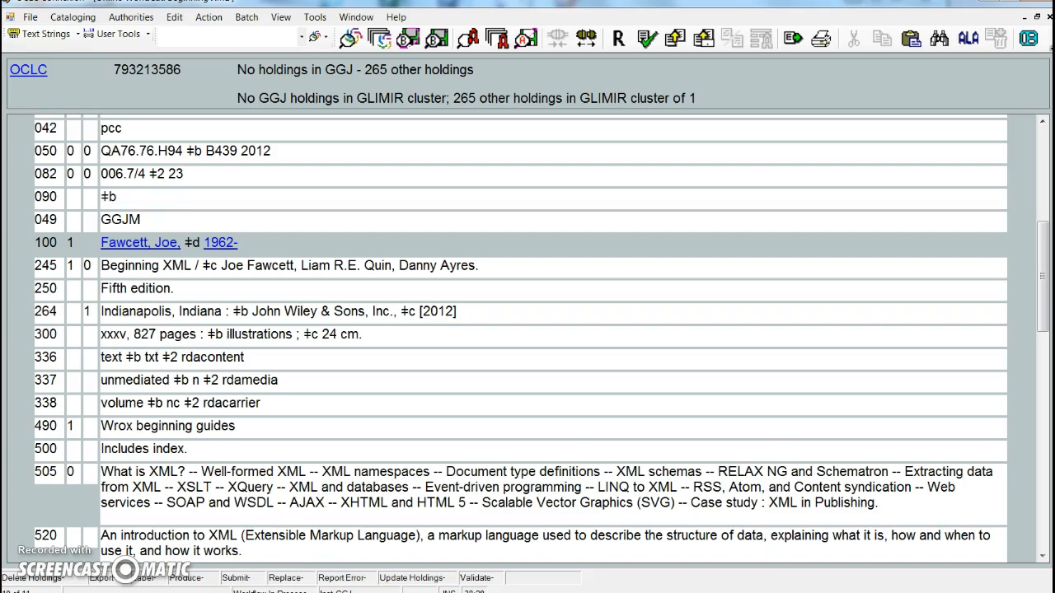
# Compare the GOBI order's edition and pagination against the fields of the WorldCat record.
pyautogui.click(393, 591)
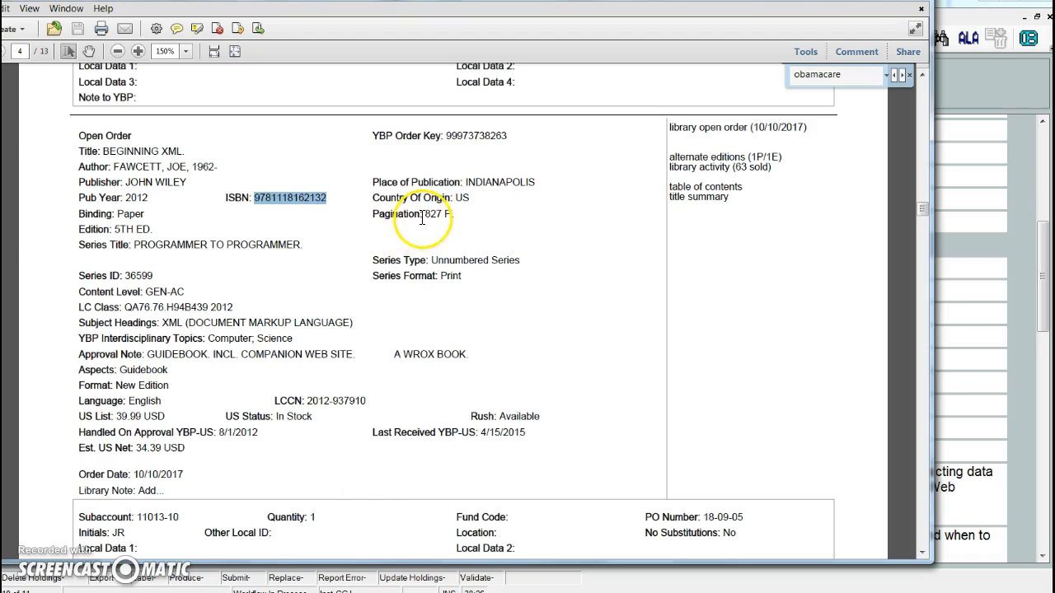
pyautogui.moveTo(424, 213); pyautogui.dragTo(494, 214)
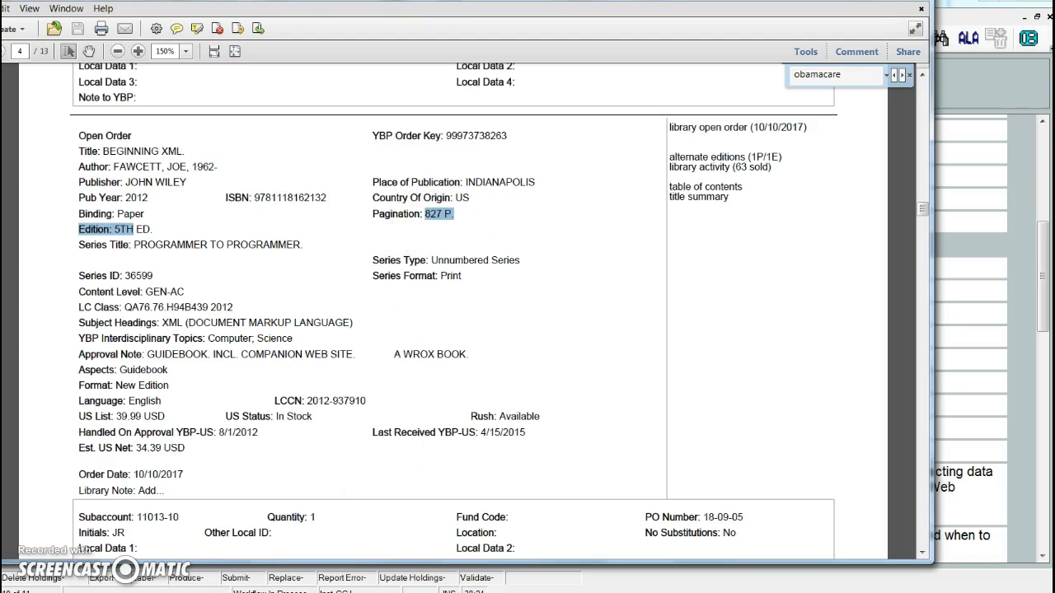
pyautogui.hotkey('alt', 'Tab')
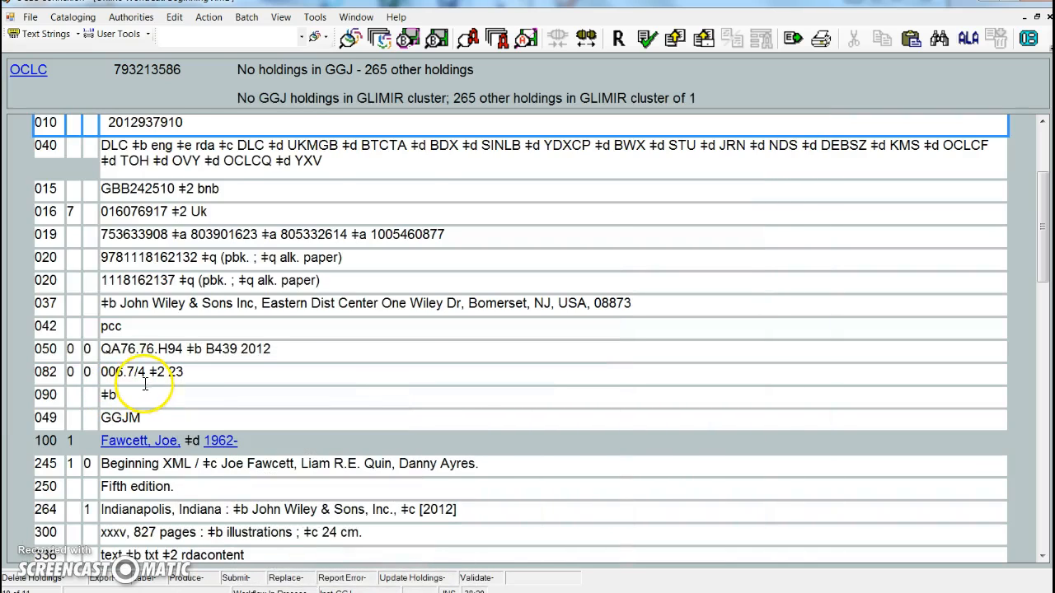
pyautogui.scroll(-1, 136, 490)
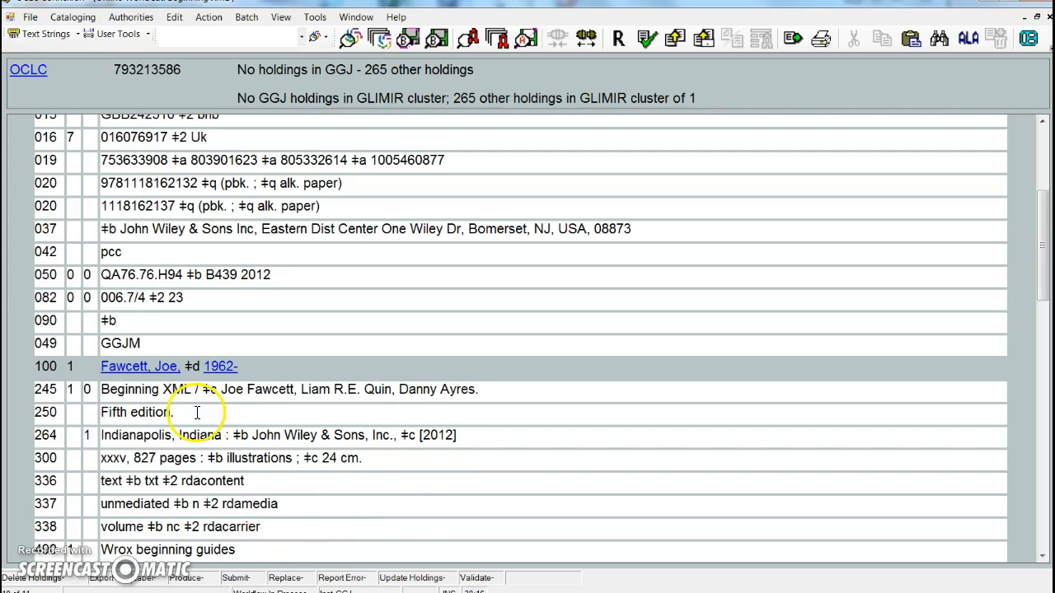
pyautogui.scroll(-1, 235, 430)
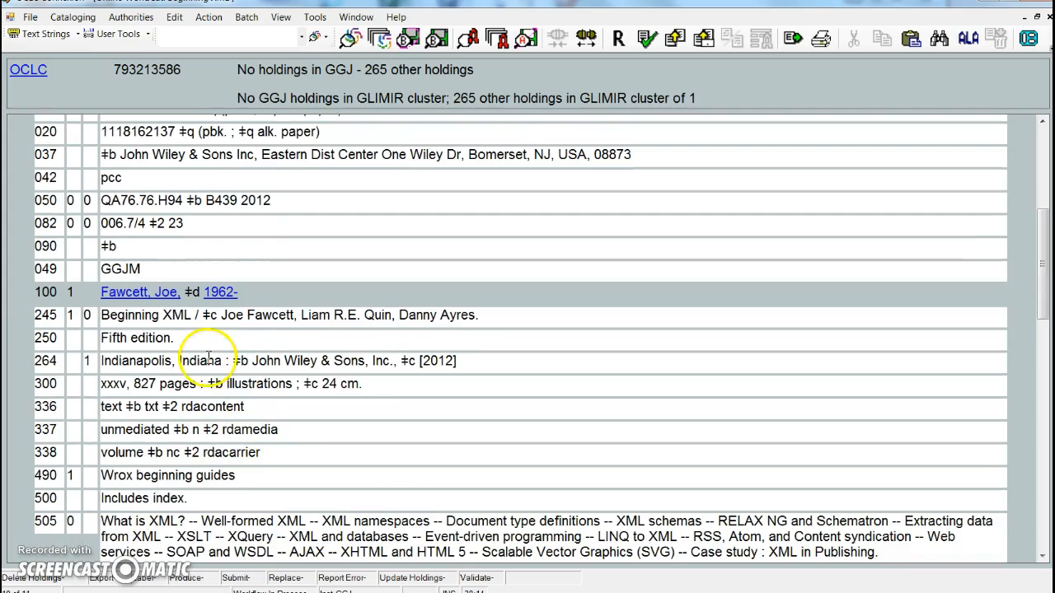
pyautogui.scroll(-5, 297, 490)
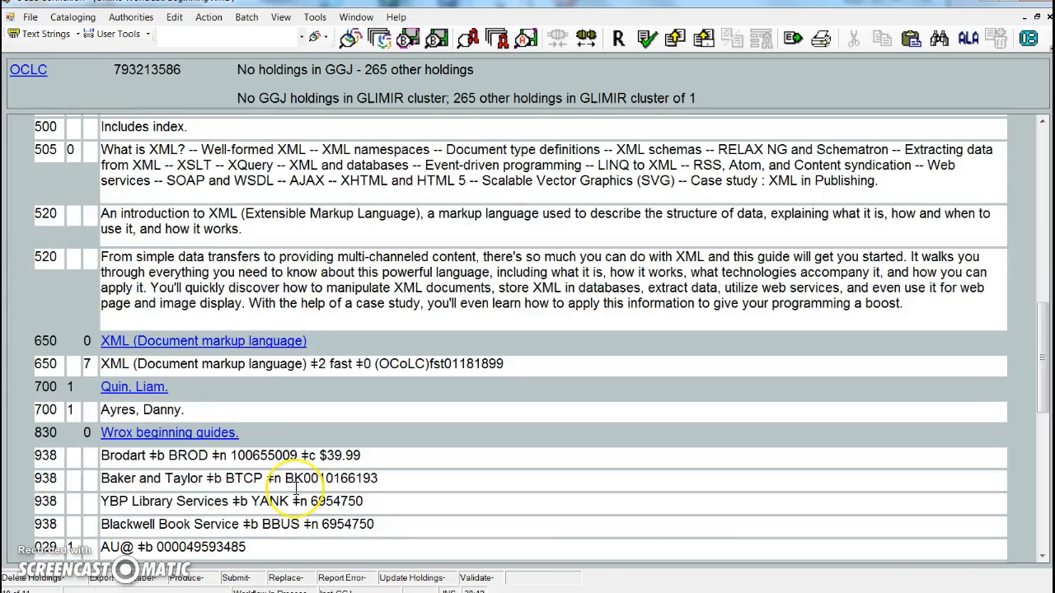
pyautogui.scroll(-3, 297, 491)
pyautogui.scroll(-3, 296, 490)
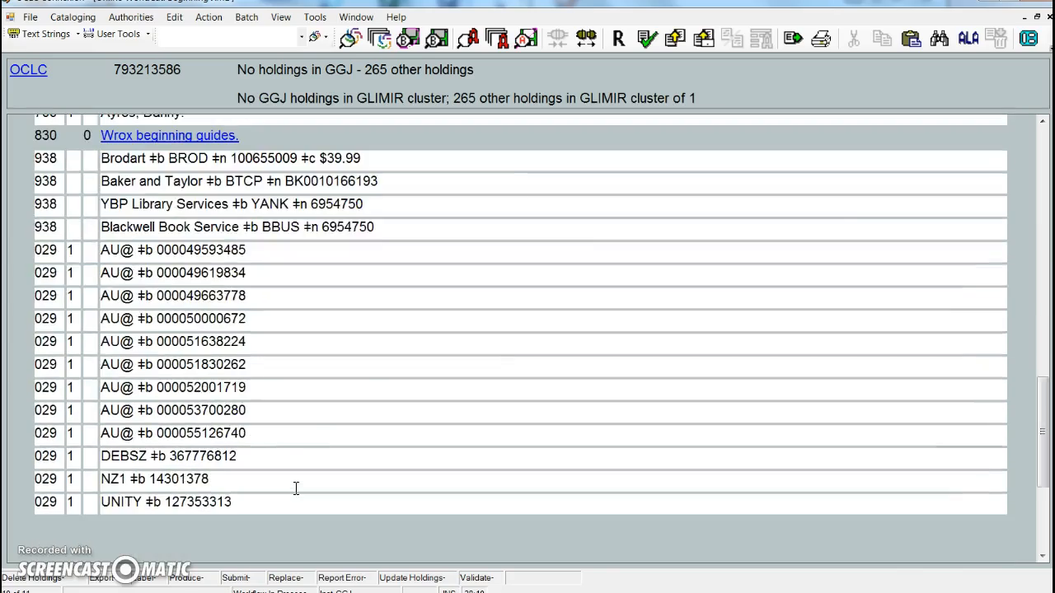
pyautogui.scroll(20, 296, 490)
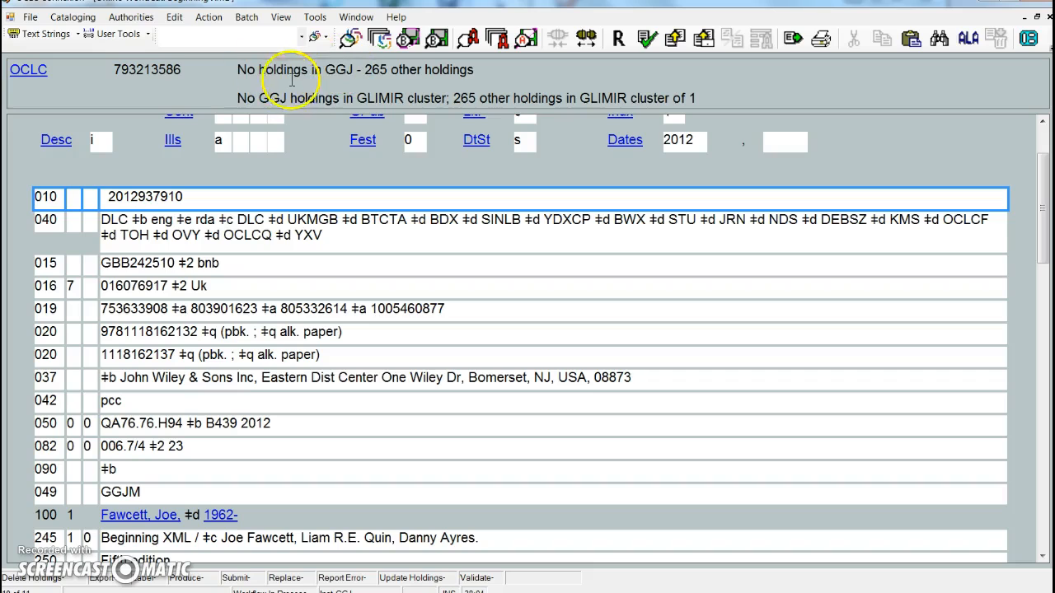
# Produce the record and update holdings in WorldCat.
pyautogui.click(208, 16)
pyautogui.moveTo(247, 32)
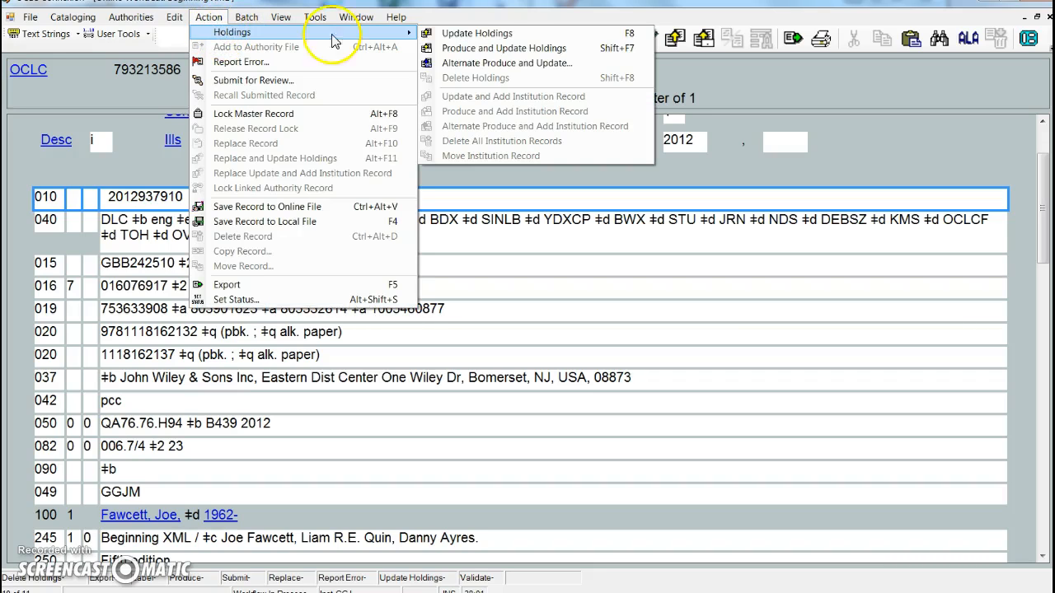
pyautogui.click(507, 47)
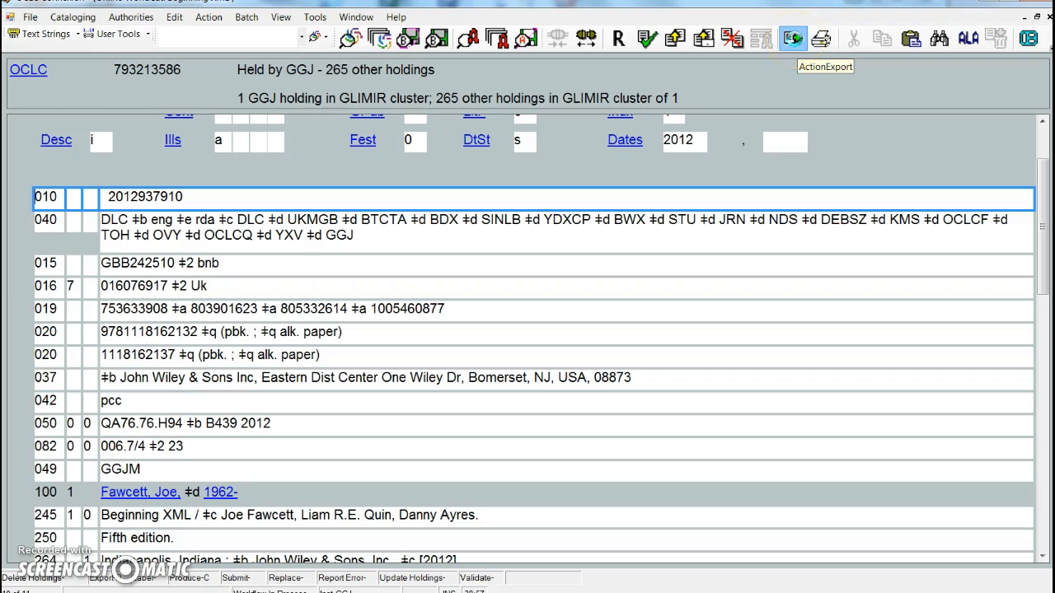
pyautogui.click(246, 17)
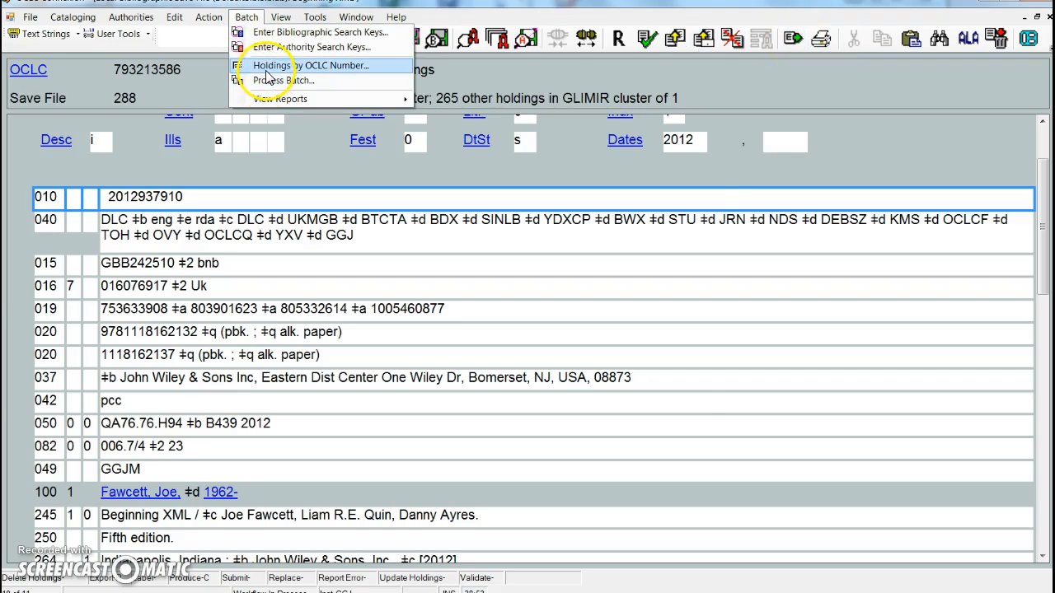
pyautogui.click(267, 69)
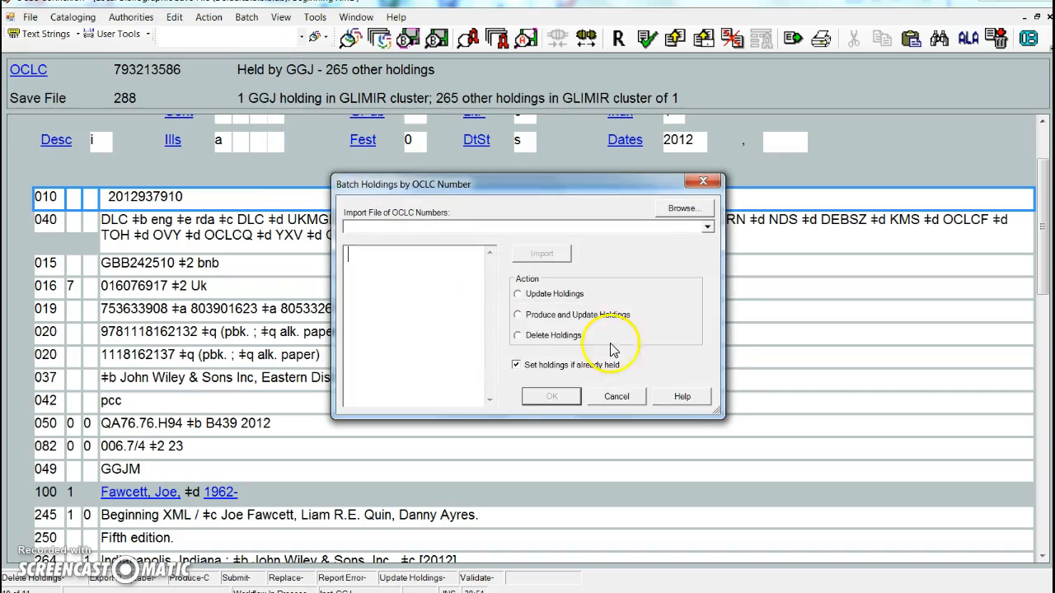
pyautogui.click(616, 397)
# Process the batch with Online Record Actions and Exports enabled.
pyautogui.click(247, 16)
pyautogui.click(272, 80)
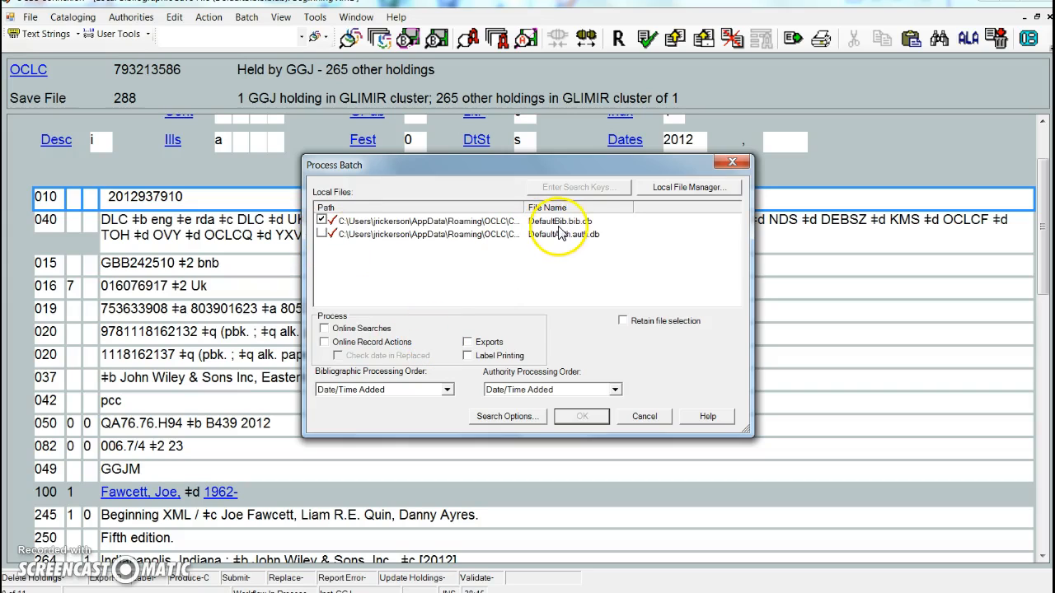
pyautogui.click(324, 342)
pyautogui.click(467, 341)
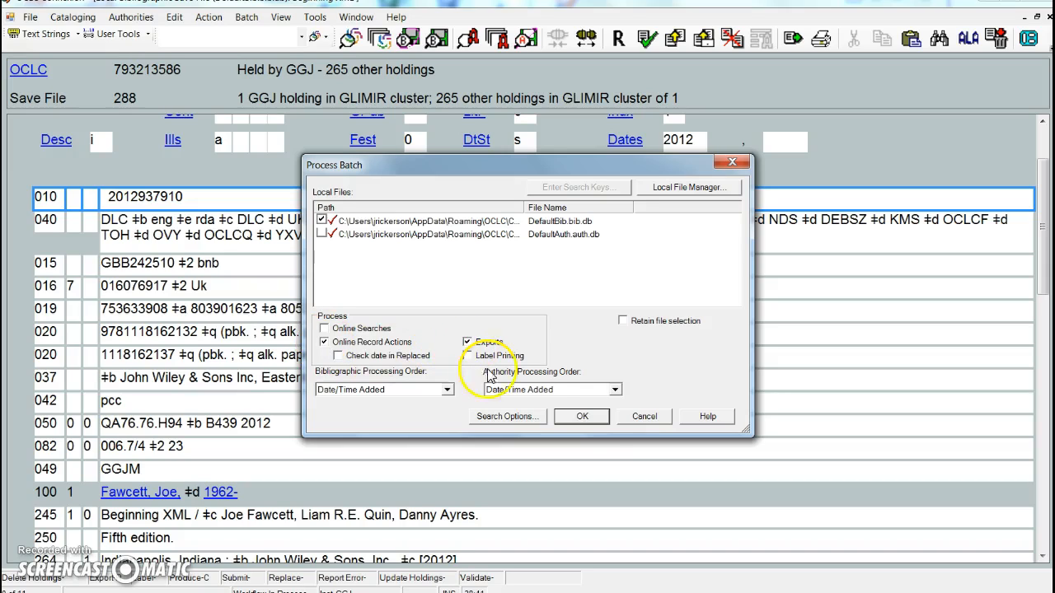
pyautogui.click(582, 417)
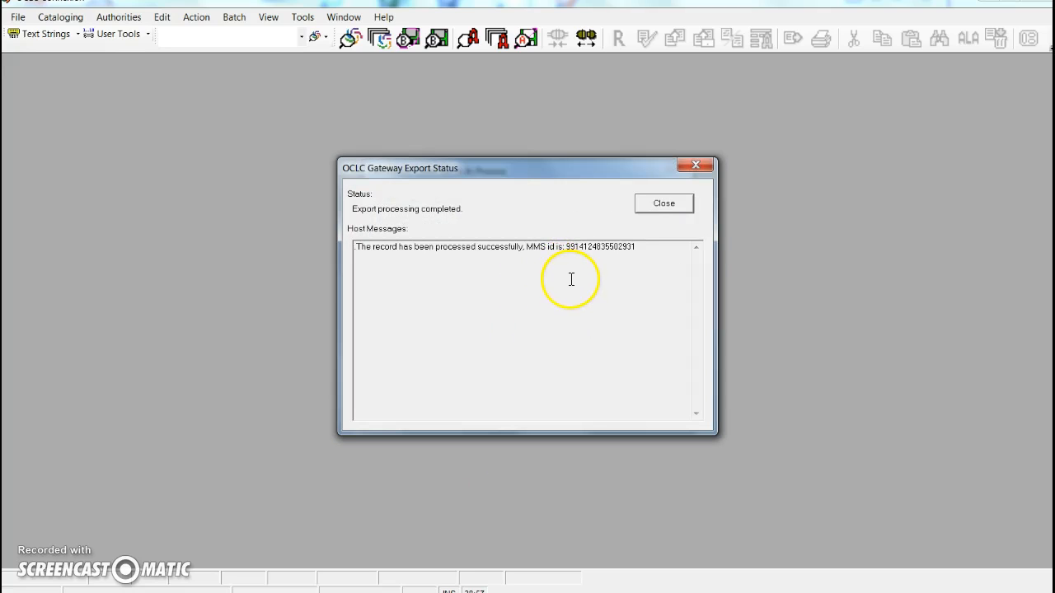
# Copy the MMS id from the export status message and close the dialog.
pyautogui.moveTo(567, 249); pyautogui.dragTo(641, 247)
pyautogui.hotkey('ctrl', 'c')
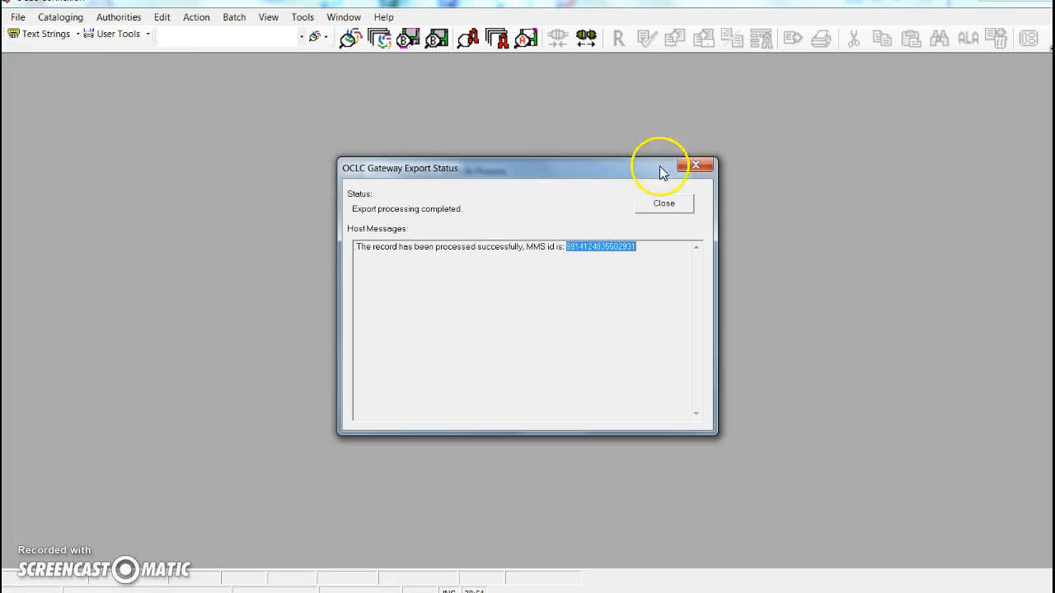
pyautogui.click(663, 206)
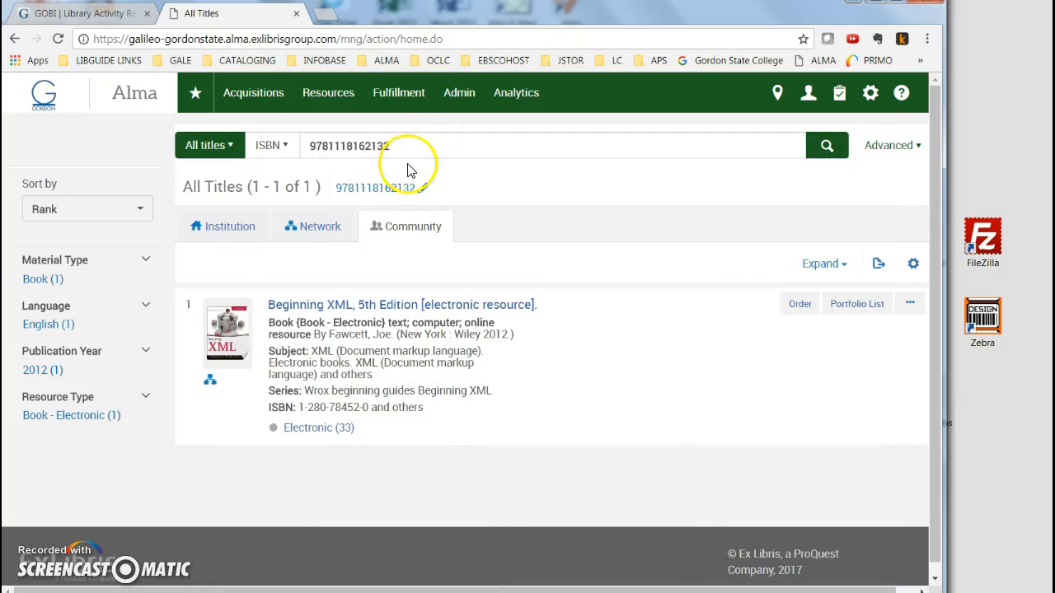
pyautogui.doubleClick(397, 146)
pyautogui.hotkey('ctrl', 'v')
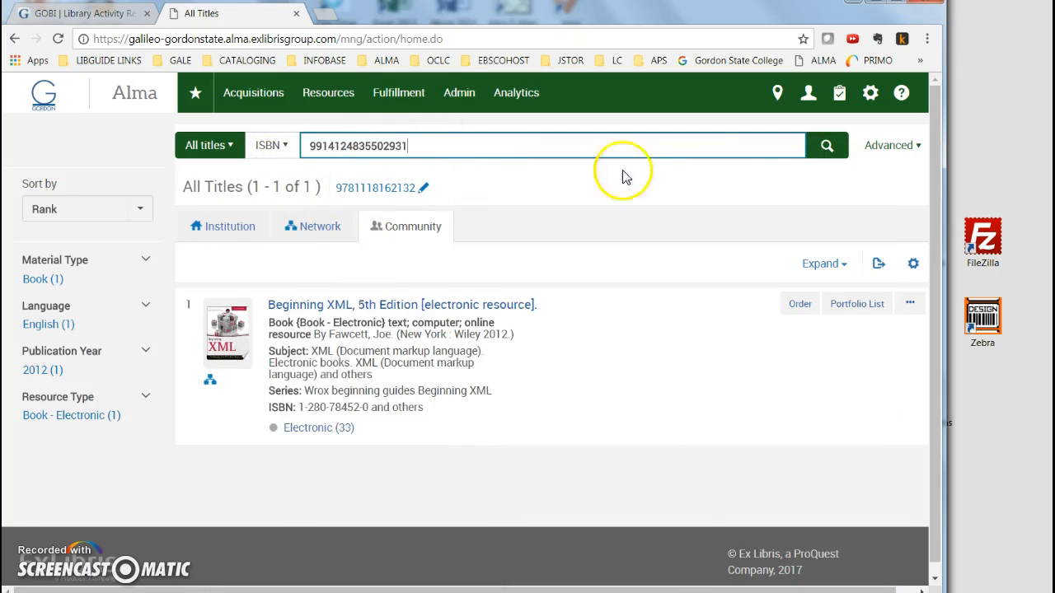
pyautogui.click(825, 148)
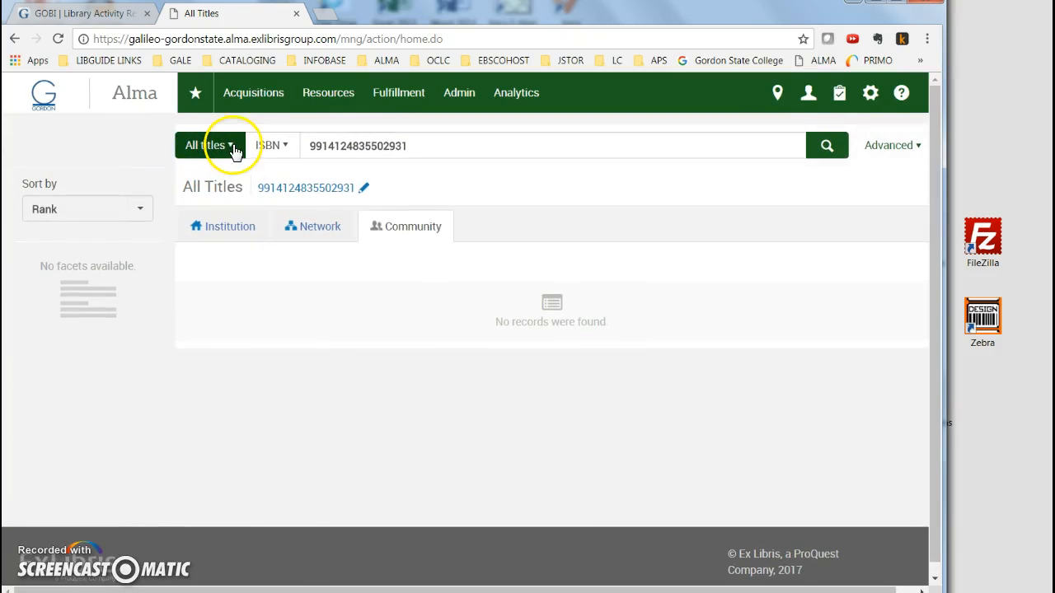
# Rerun the all-titles search for the MMS id using Keywords instead of ISBN.
pyautogui.click(231, 149)
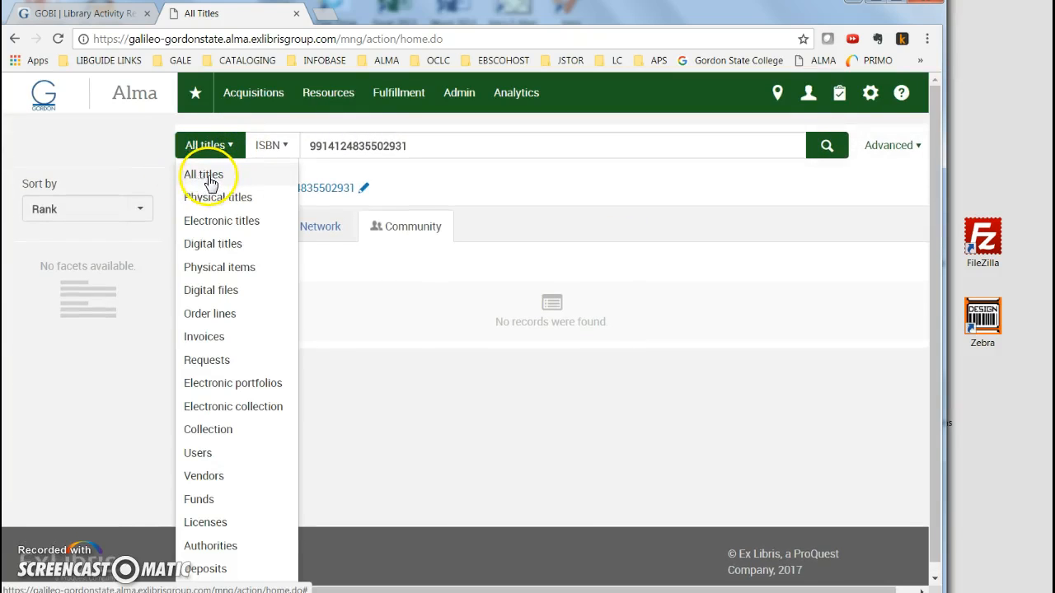
pyautogui.click(210, 180)
pyautogui.click(275, 147)
pyautogui.click(276, 173)
pyautogui.click(827, 145)
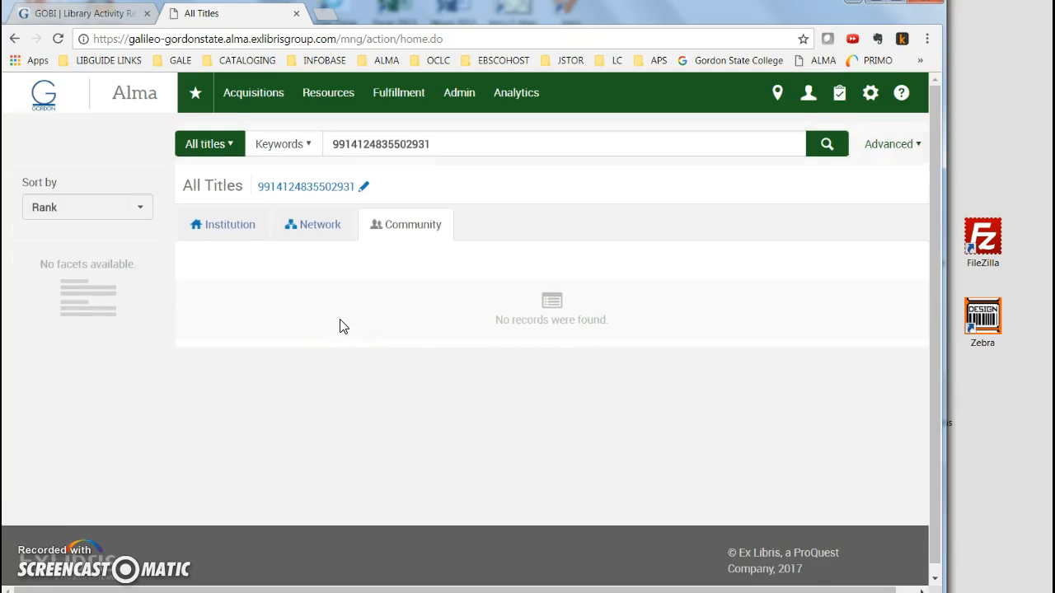
# Find the MMS id record in the Network zone results and open its full record view.
pyautogui.click(234, 230)
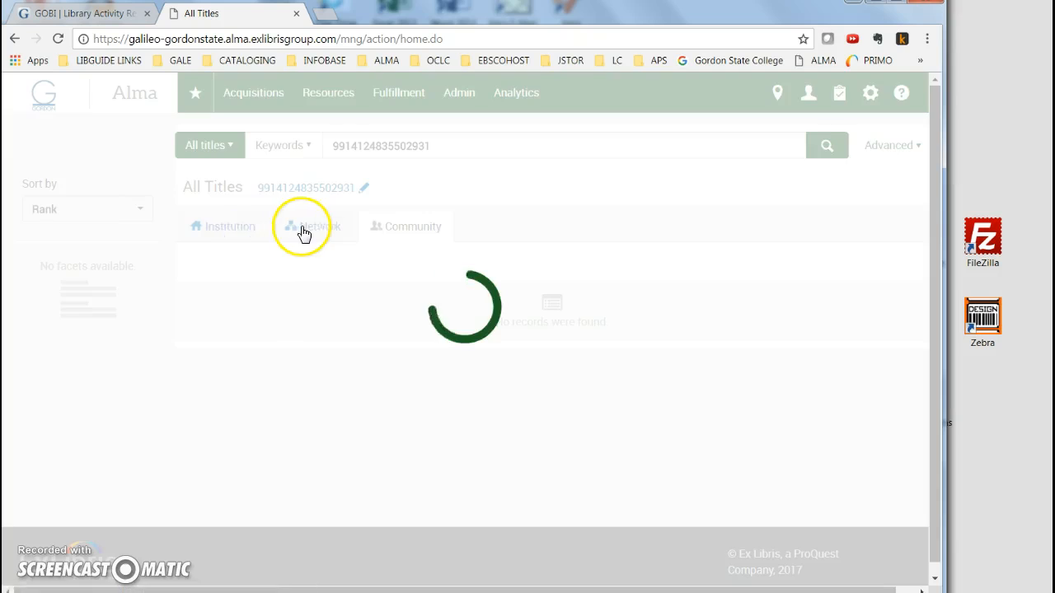
pyautogui.click(305, 235)
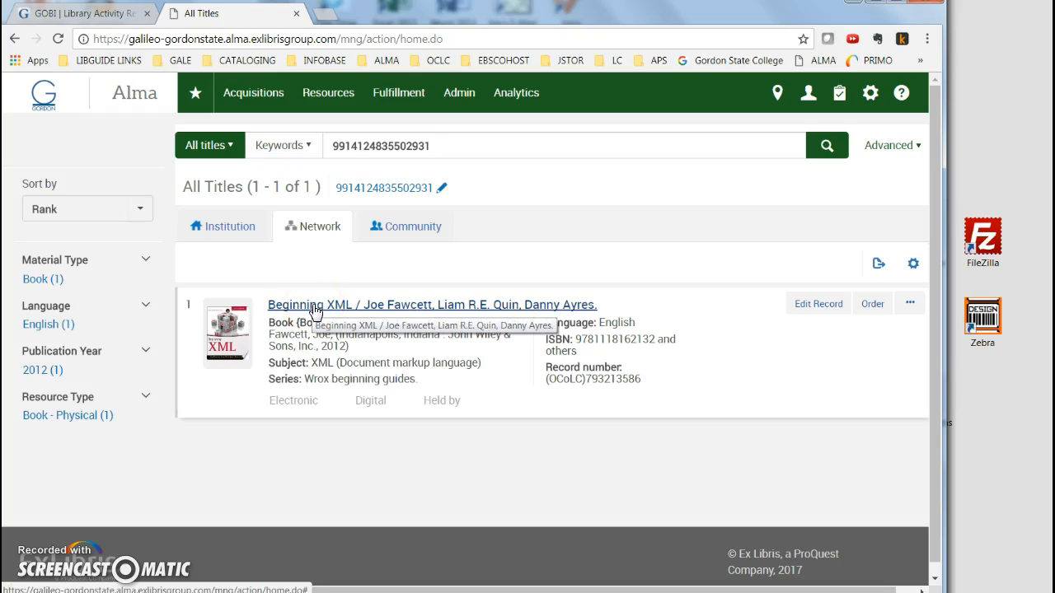
pyautogui.click(392, 306)
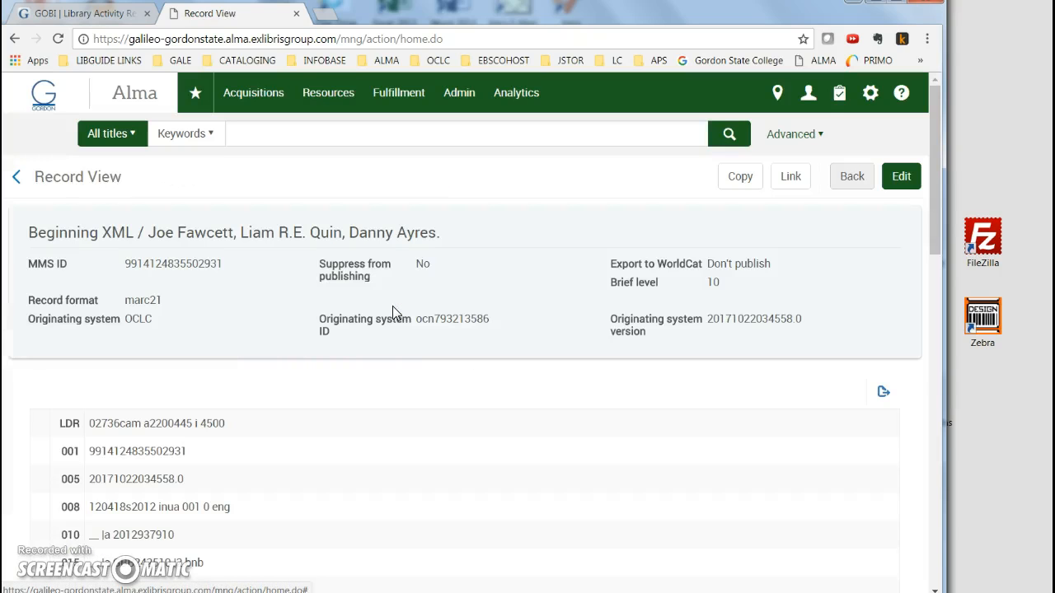
# Link the Network bibliographic record to the local institution.
pyautogui.scroll(-2, 346, 445)
pyautogui.scroll(-2, 412, 429)
pyautogui.scroll(5, 627, 314)
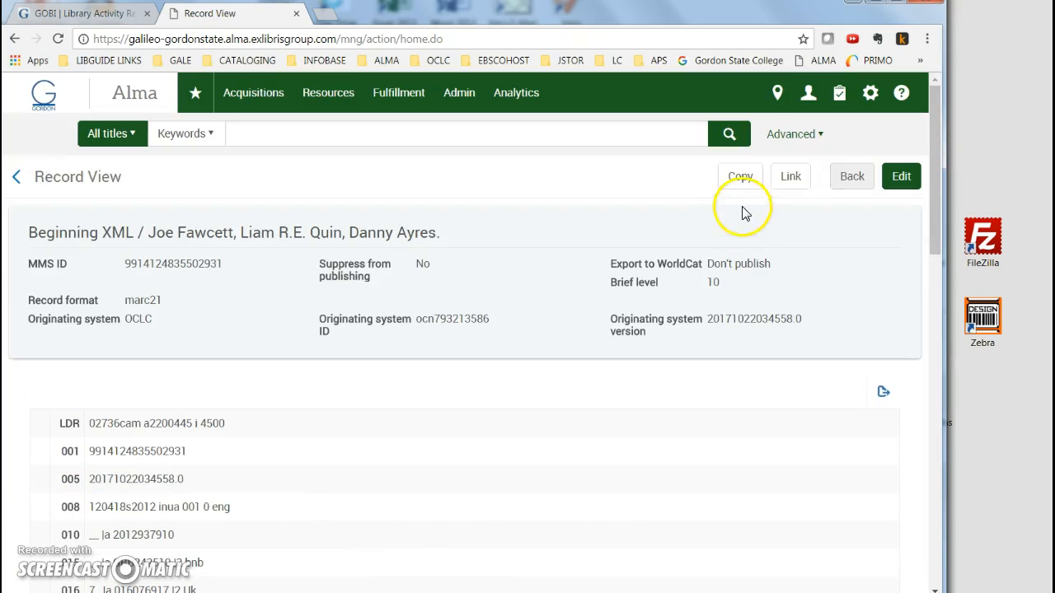
pyautogui.click(791, 176)
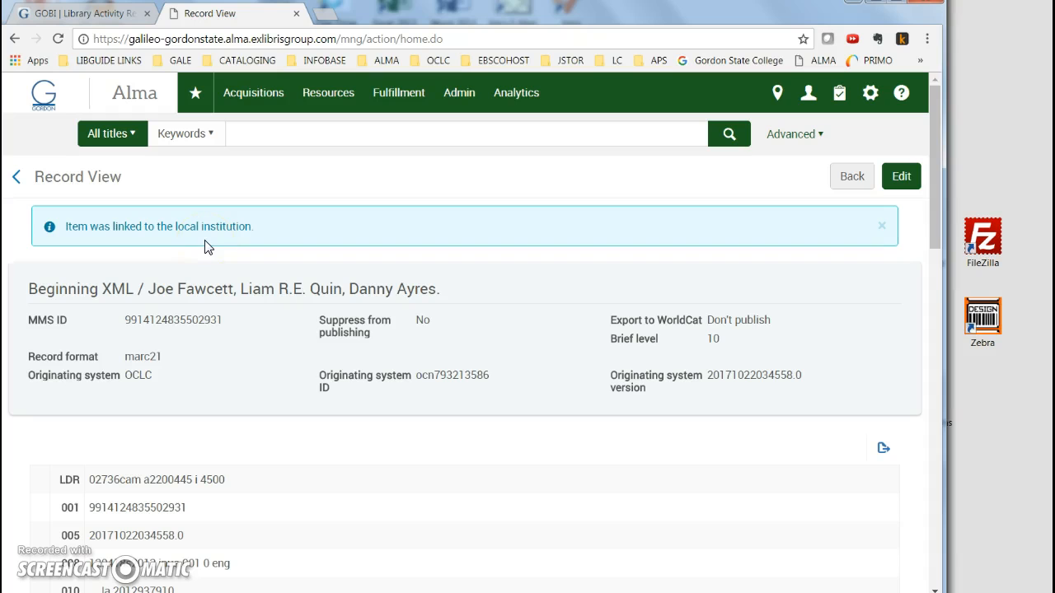
# Return to the search results, start an order for the Beginning XML record and create its PO line, confirming the message.
pyautogui.click(849, 176)
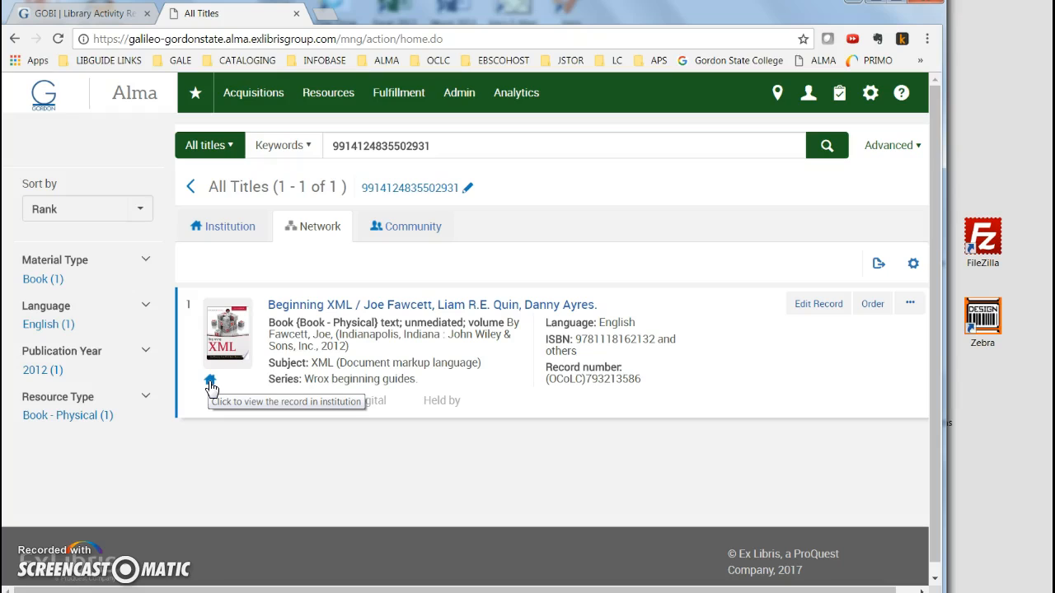
pyautogui.click(211, 385)
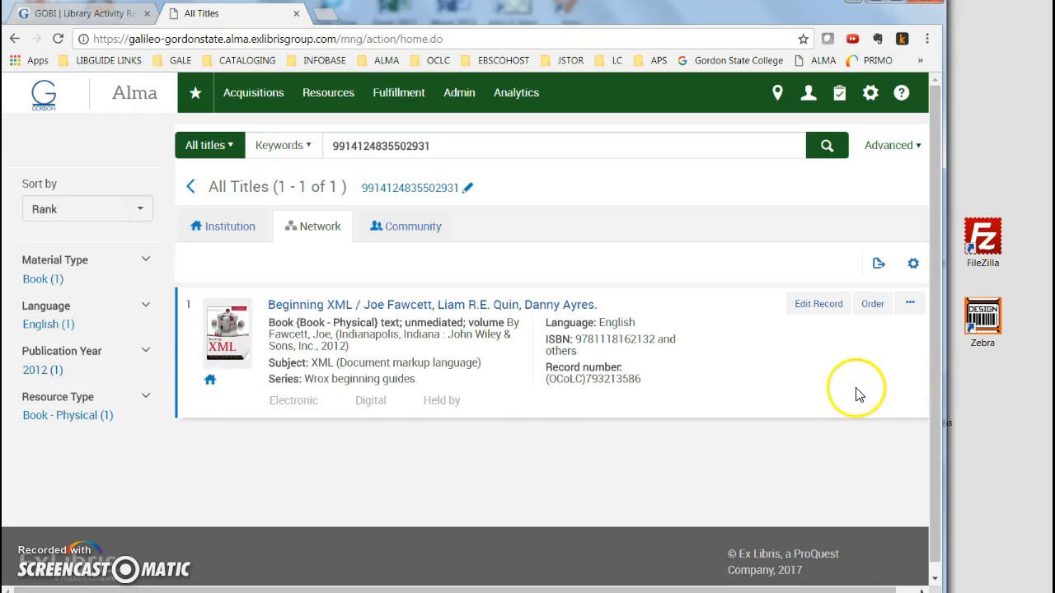
pyautogui.click(872, 305)
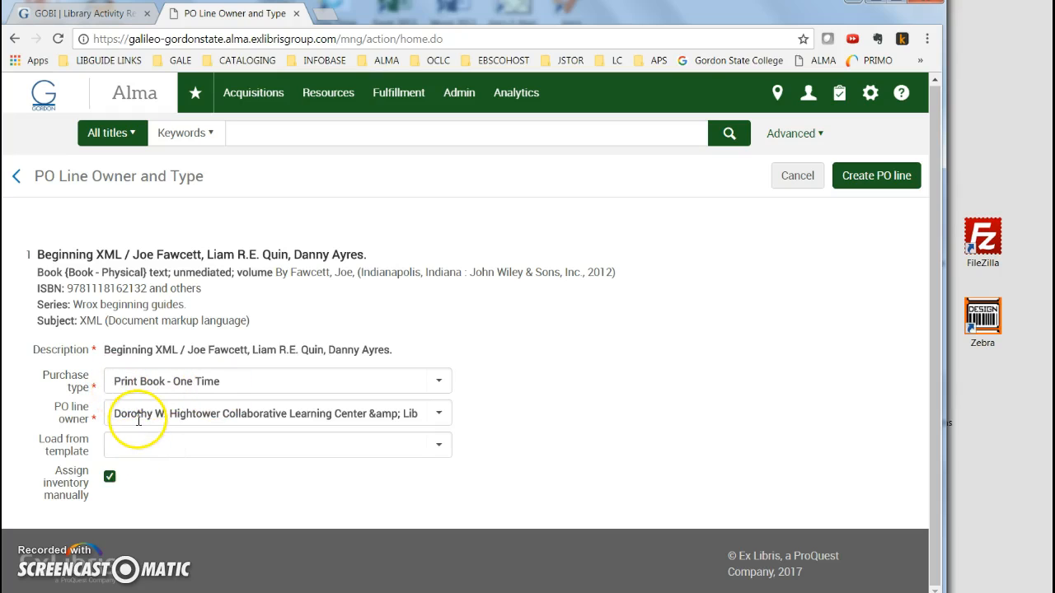
pyautogui.click(867, 178)
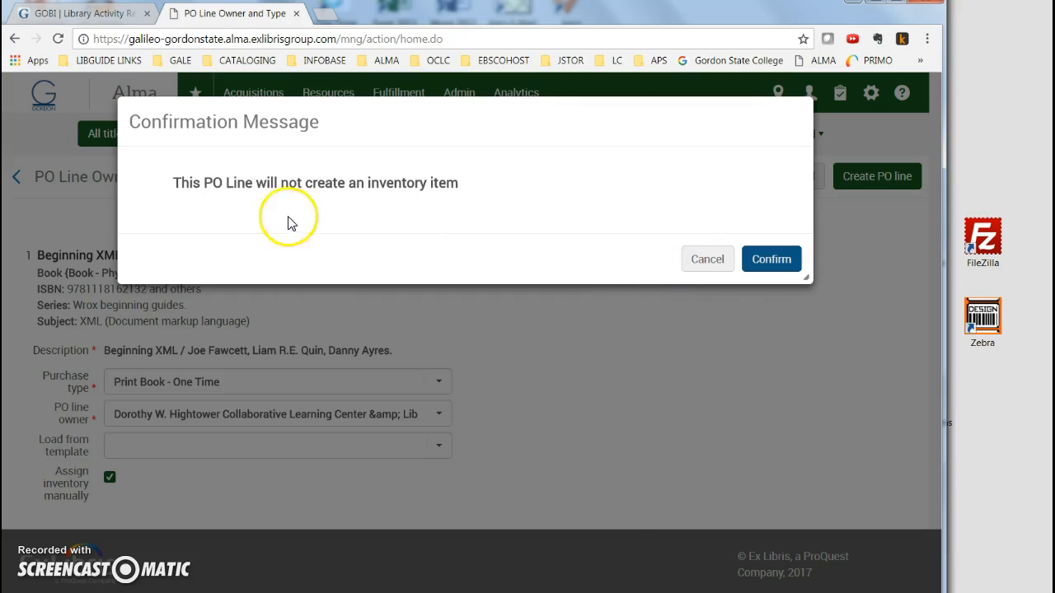
pyautogui.click(767, 259)
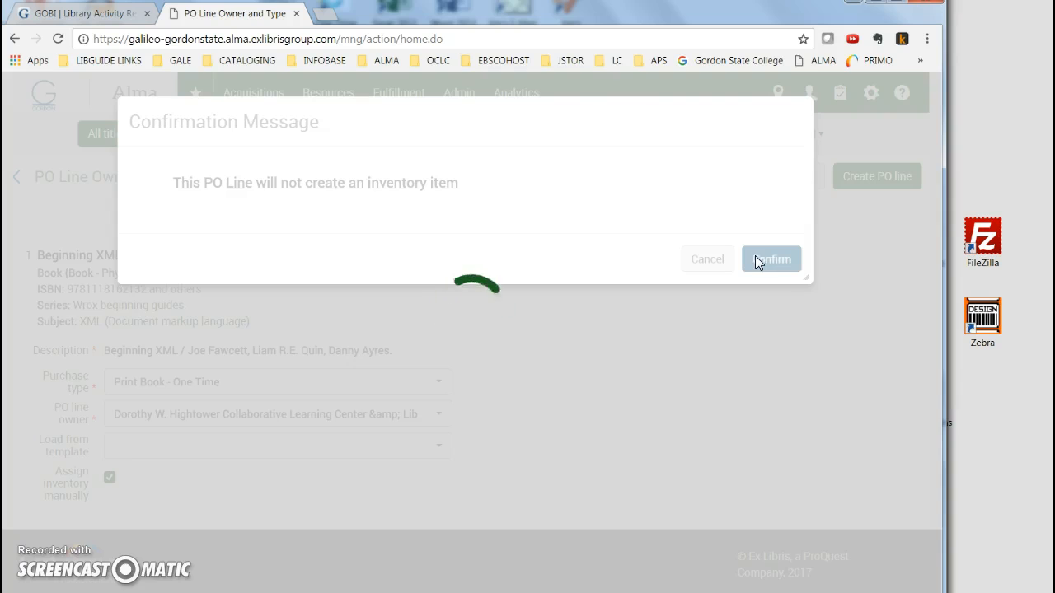
# Add one ordered item located at Second Floor Stacks with the Books item policy.
pyautogui.scroll(-2, 680, 373)
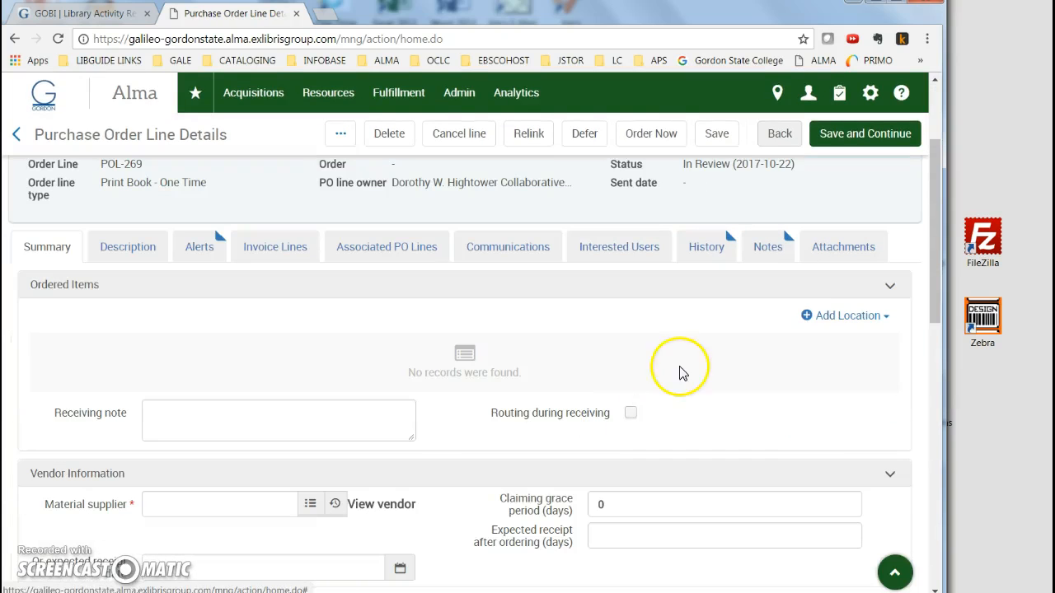
pyautogui.click(850, 316)
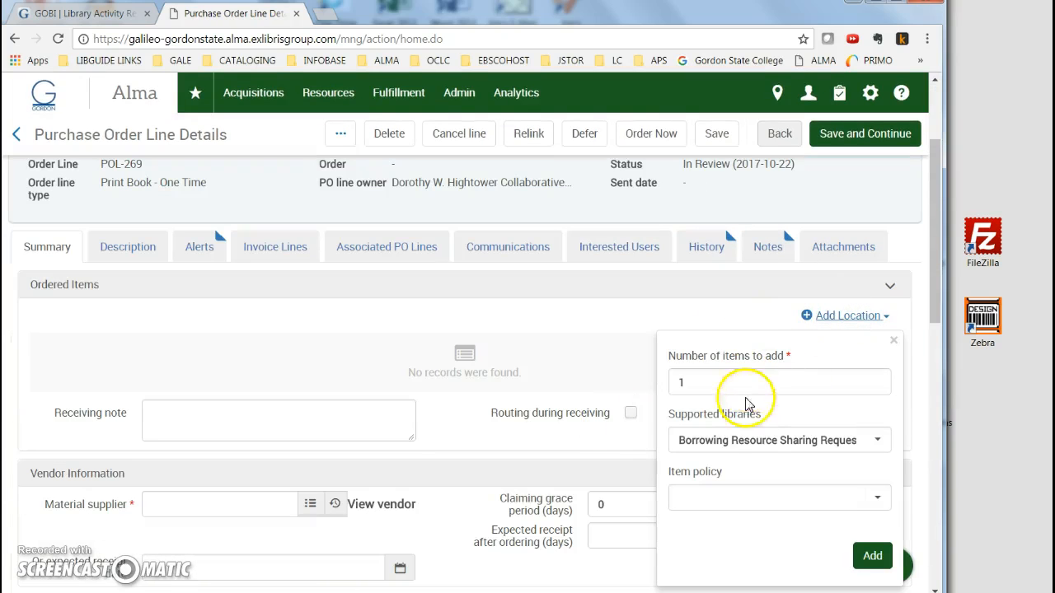
pyautogui.click(746, 440)
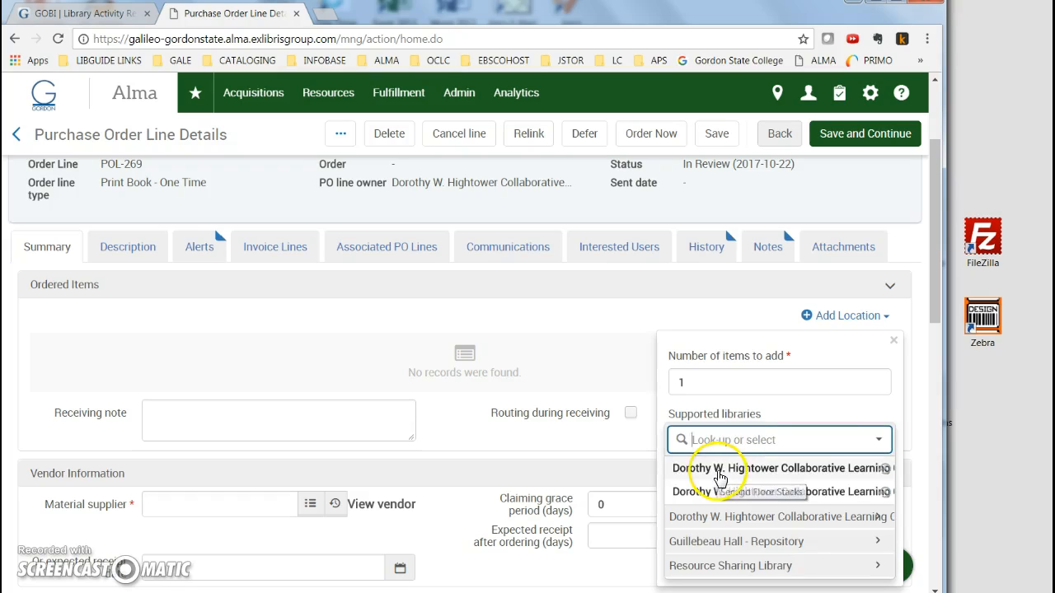
pyautogui.click(738, 472)
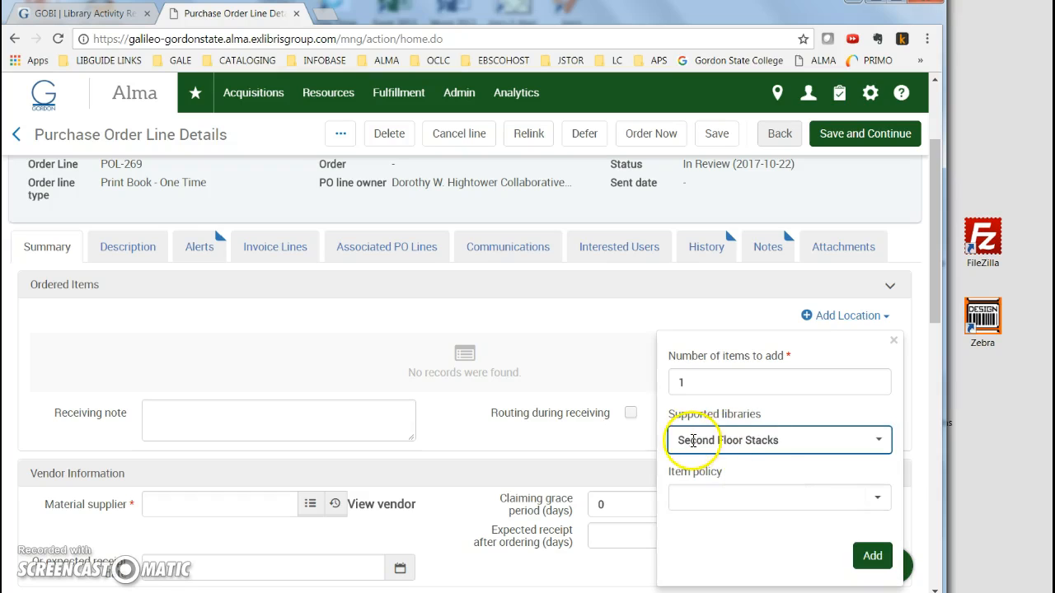
pyautogui.click(744, 497)
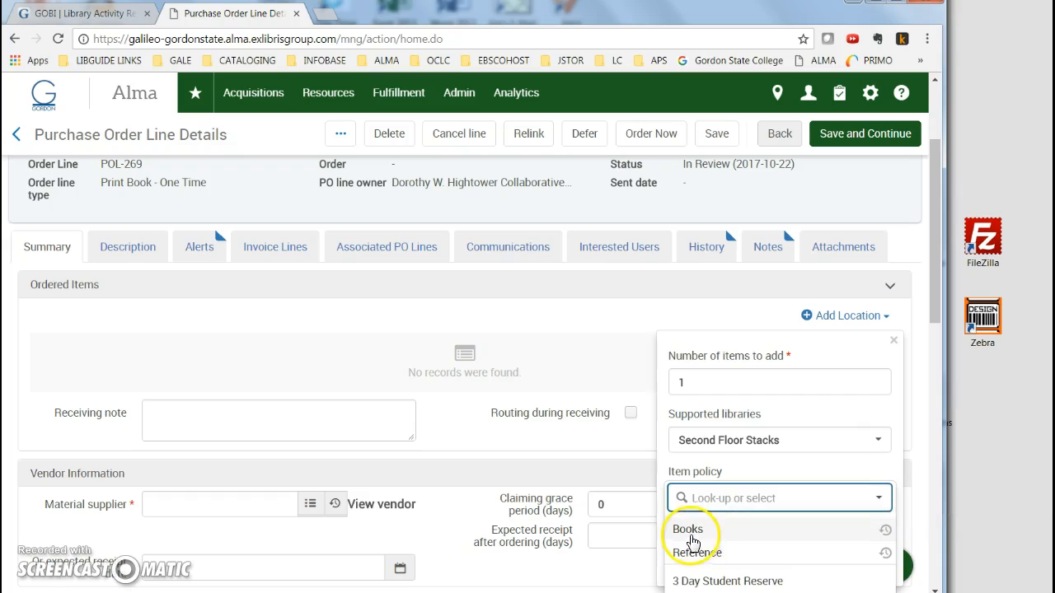
pyautogui.click(691, 534)
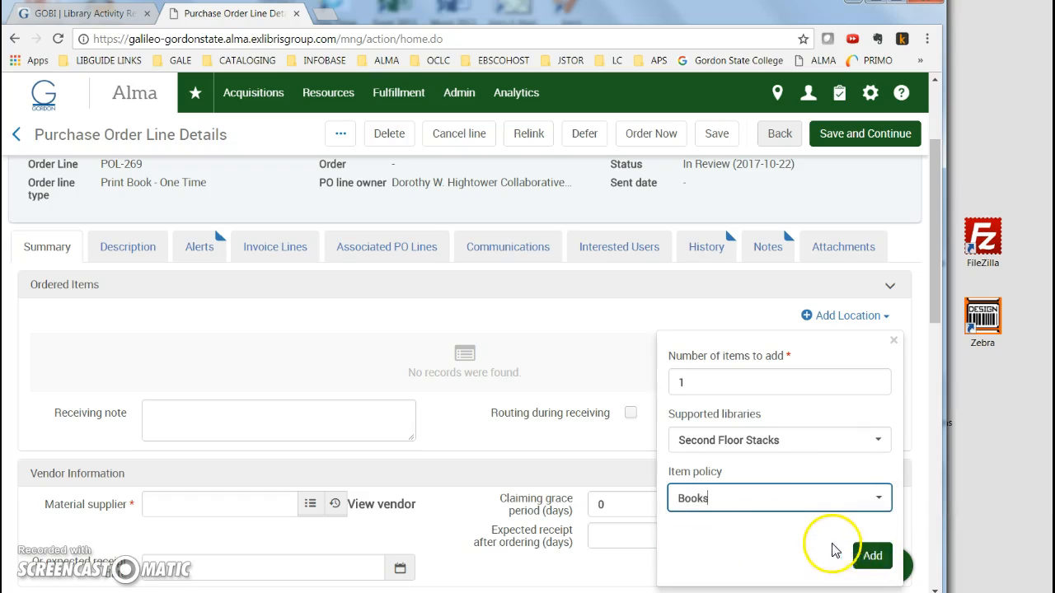
pyautogui.click(871, 558)
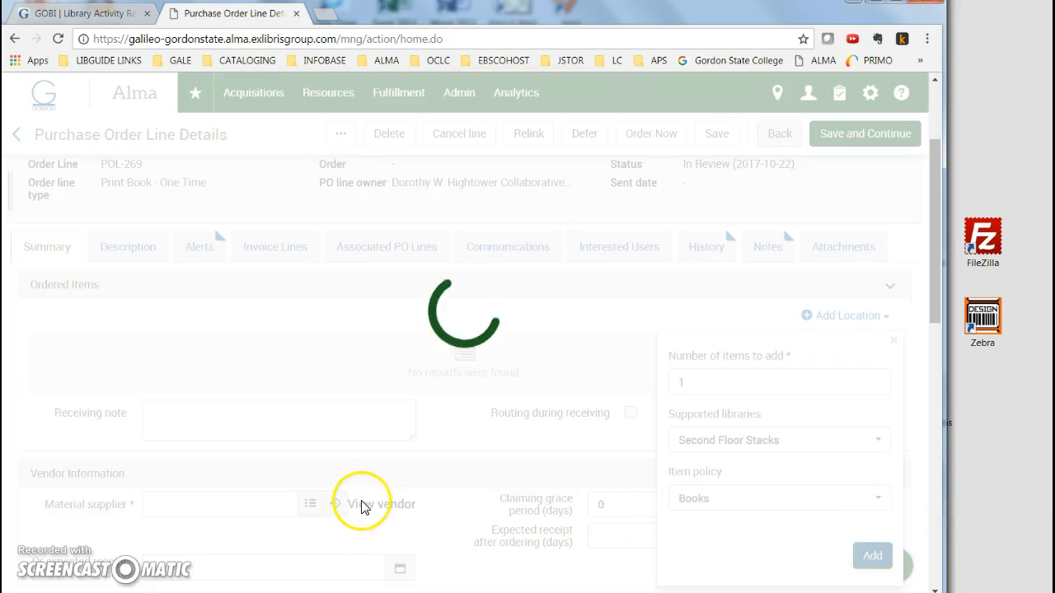
# Set the material supplier to the GOBI Library Solutions vendor account.
pyautogui.scroll(-3, 360, 505)
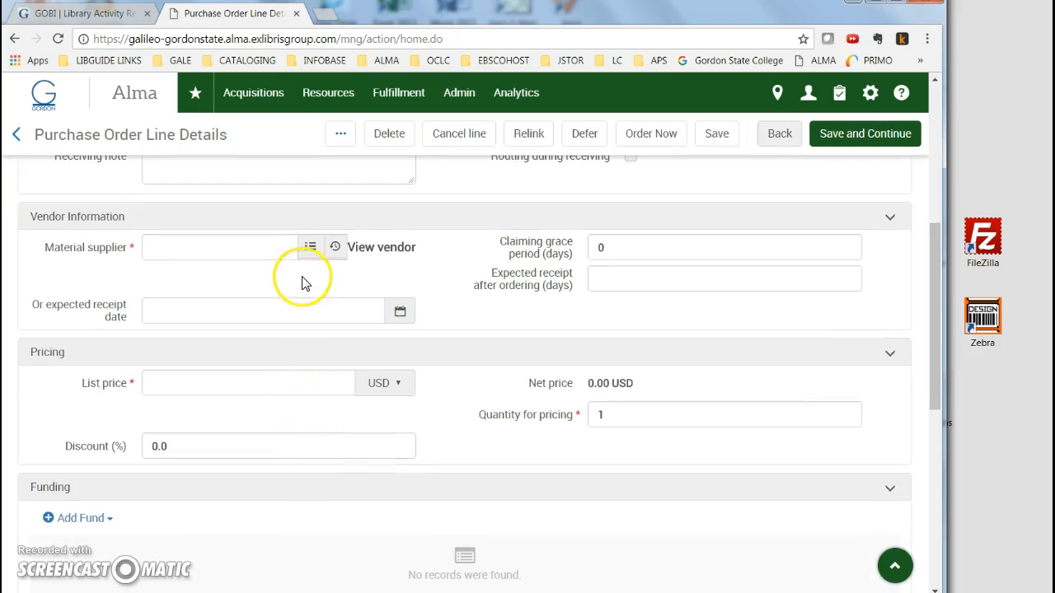
pyautogui.click(305, 248)
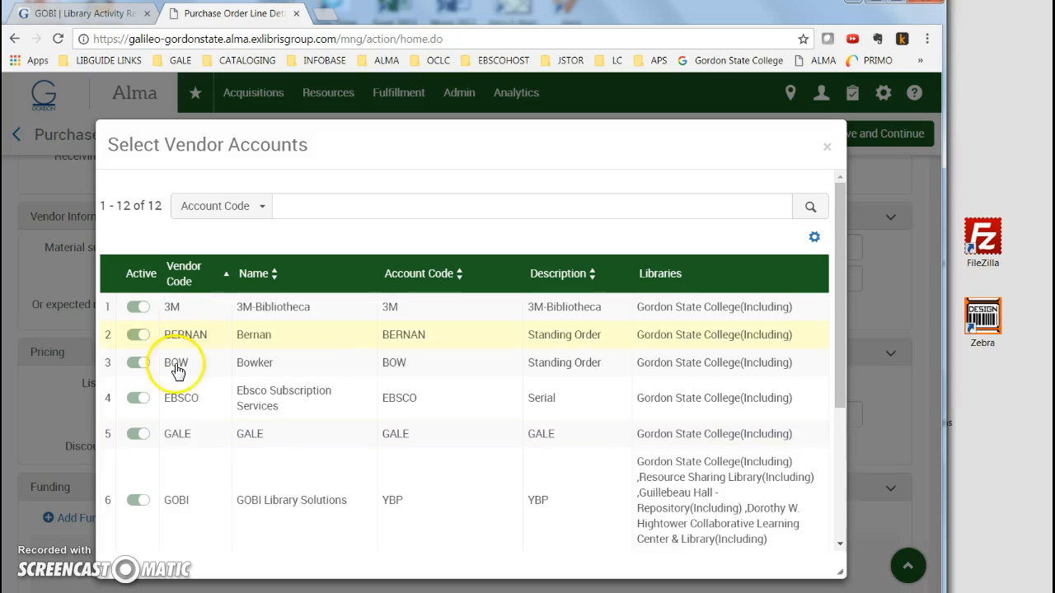
pyautogui.click(177, 502)
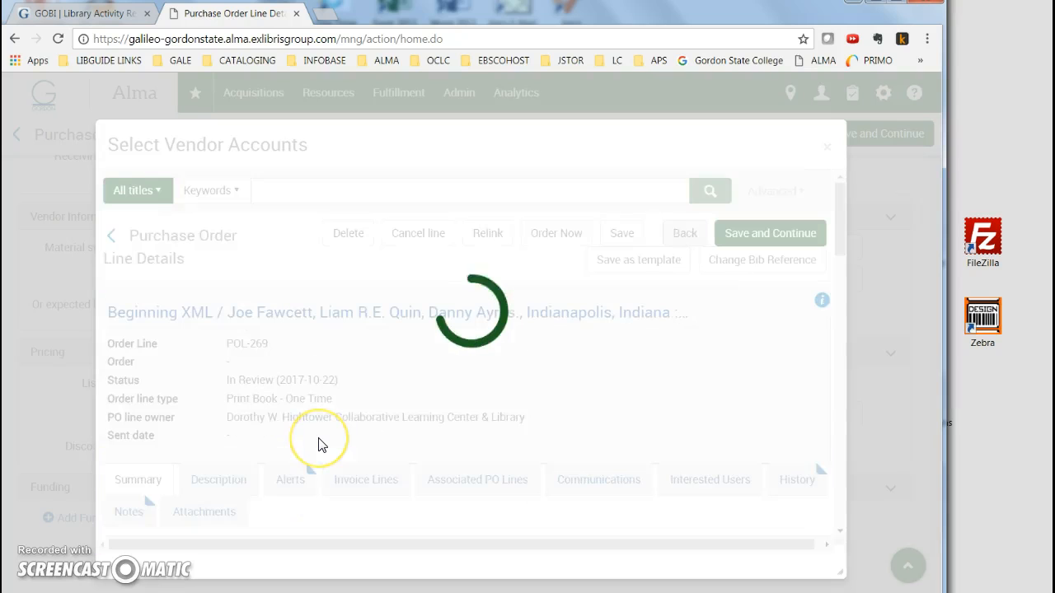
# Set expected receipt after ordering to 40 days and the list price to 39.99 USD.
pyautogui.scroll(-3, 320, 437)
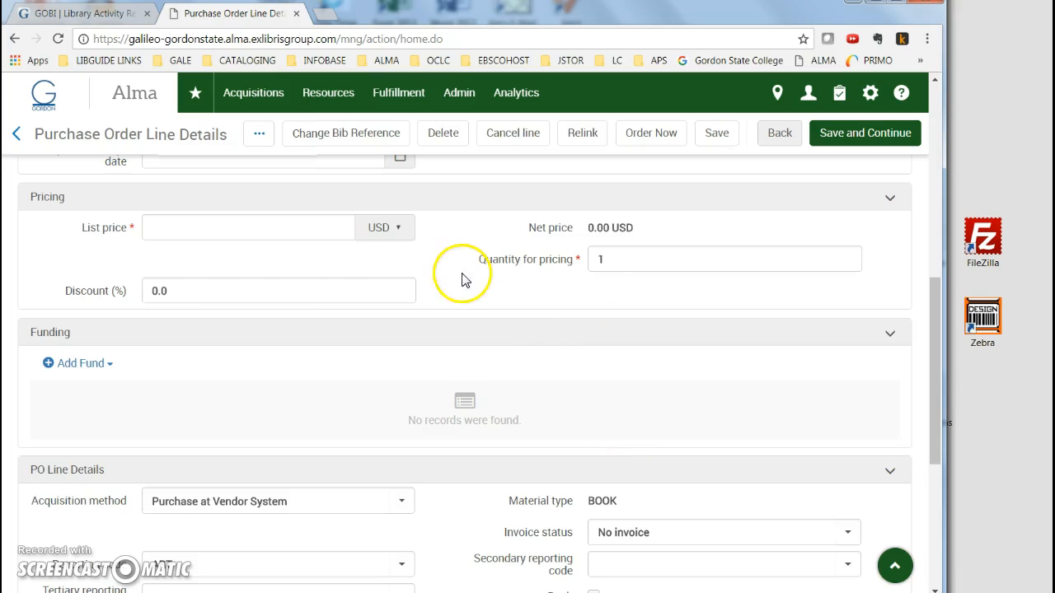
pyautogui.scroll(2, 206, 296)
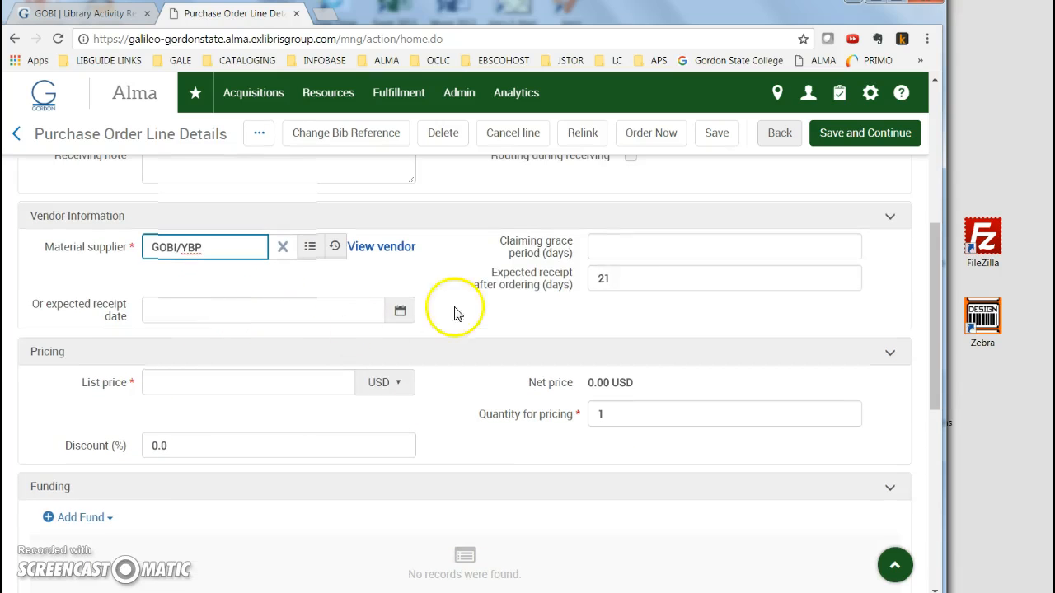
pyautogui.click(543, 274)
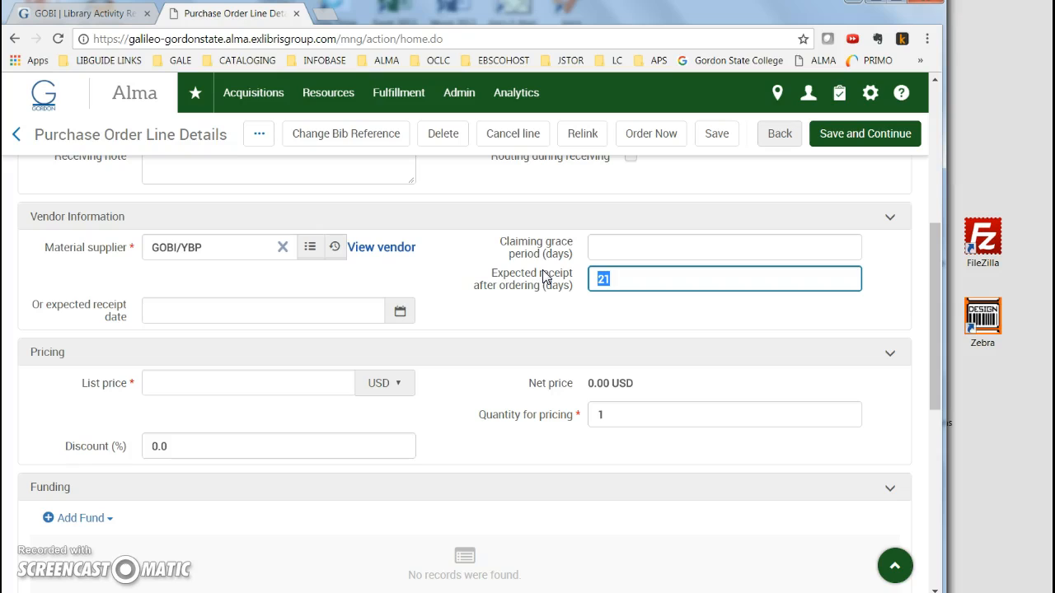
pyautogui.click(449, 305)
pyautogui.click(300, 380)
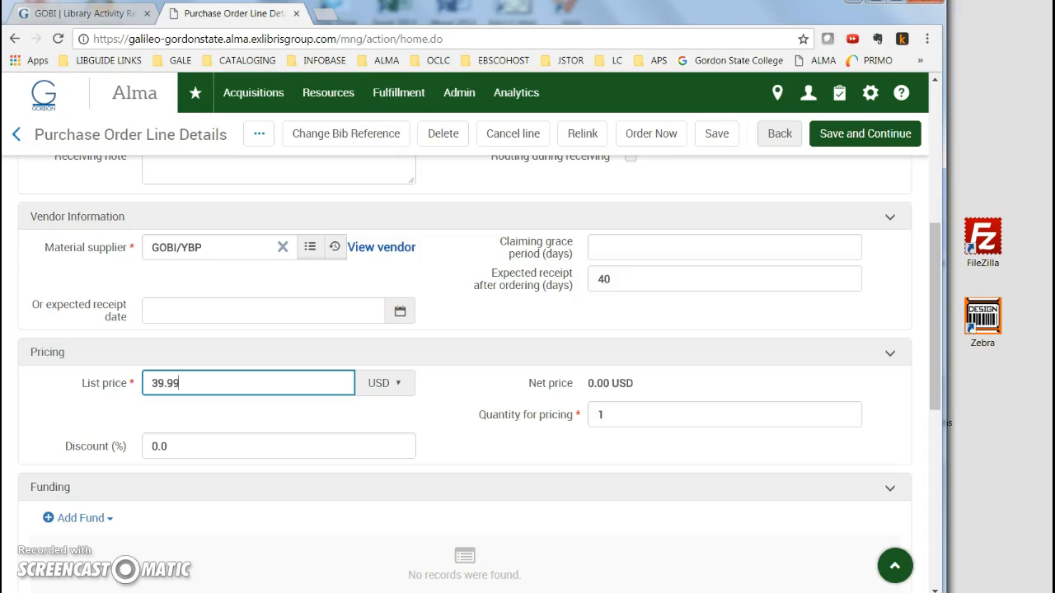
# Switch to the GOBI order PDF and check the US list and estimated net prices before returning.
pyautogui.hotkey('alt', 'Tab')
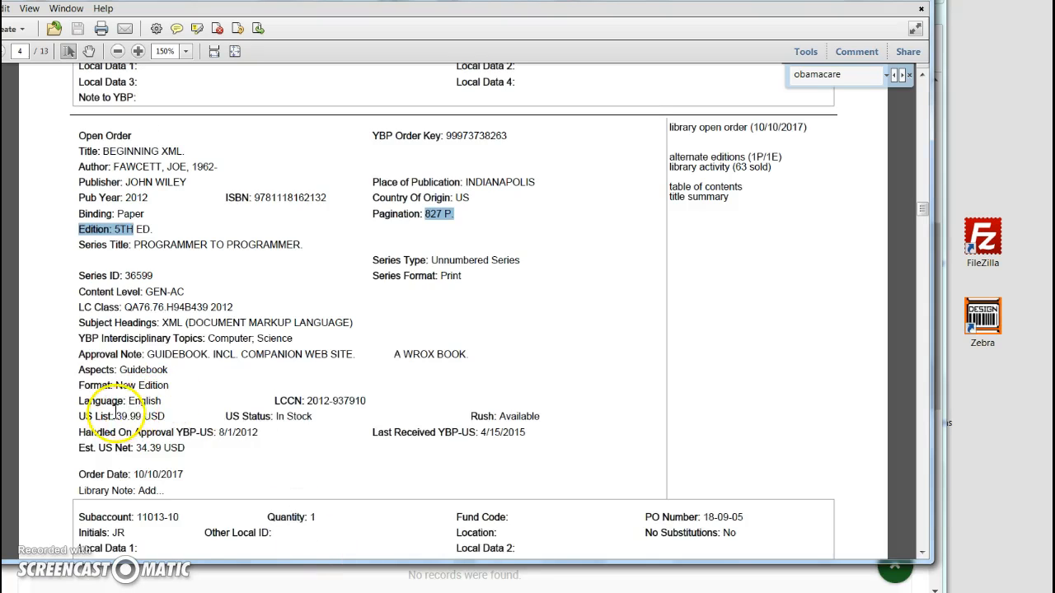
pyautogui.moveTo(114, 417); pyautogui.dragTo(152, 418)
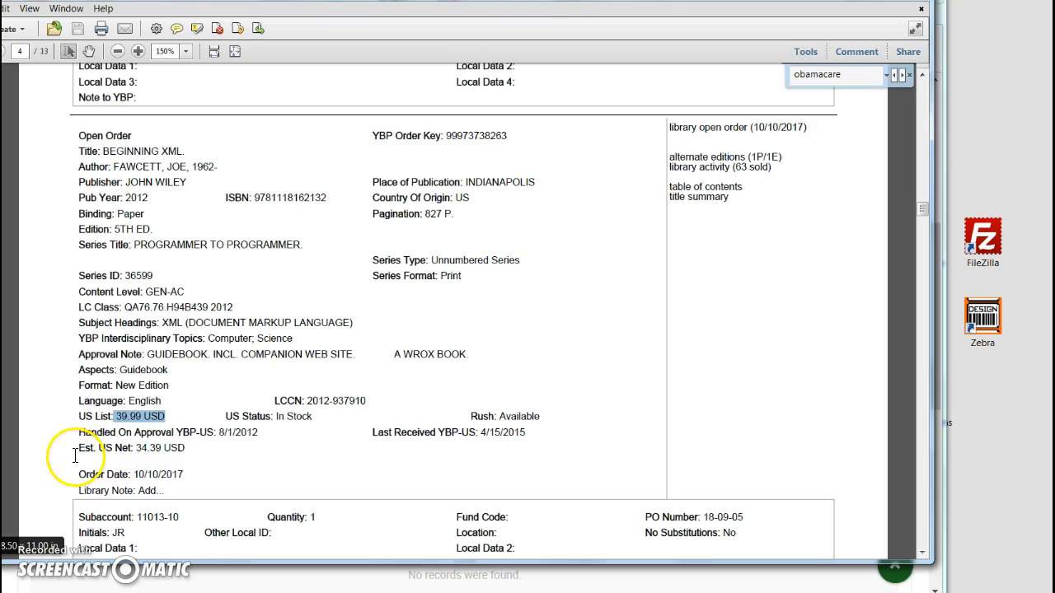
pyautogui.moveTo(80, 448); pyautogui.dragTo(192, 448)
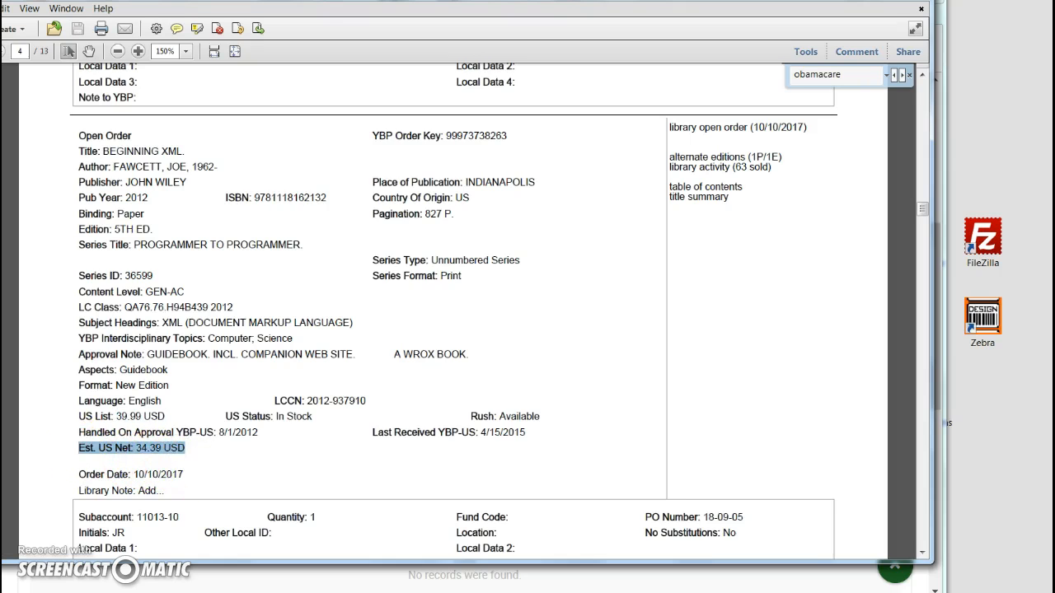
pyautogui.hotkey('alt', 'Tab')
# Set the PO line discount to 14 percent.
pyautogui.click(187, 452)
pyautogui.press('BackSpace')
pyautogui.press('BackSpace')
pyautogui.press('BackSpace')
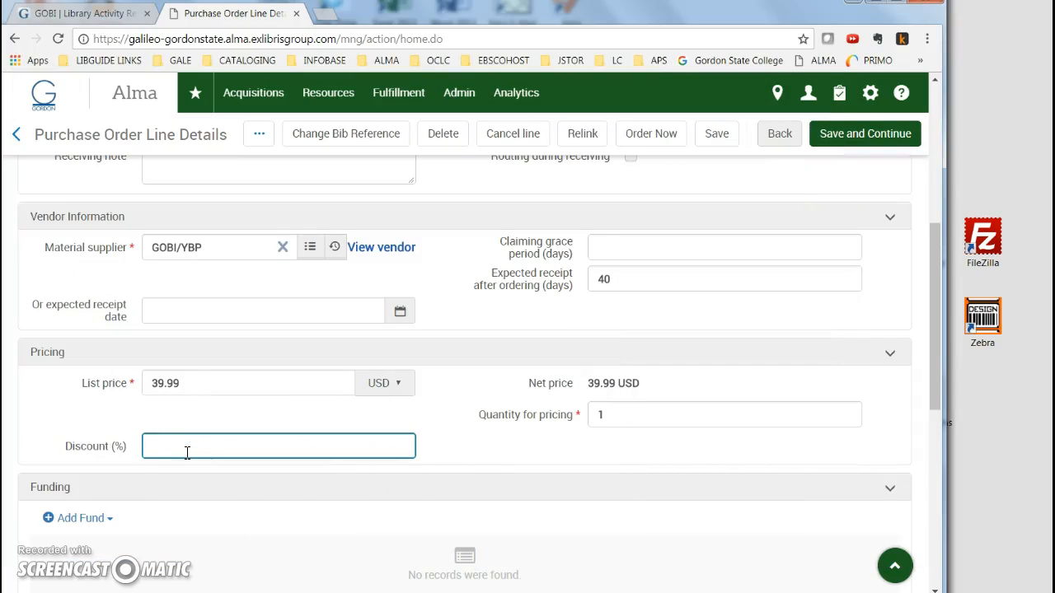
pyautogui.write('14.00')
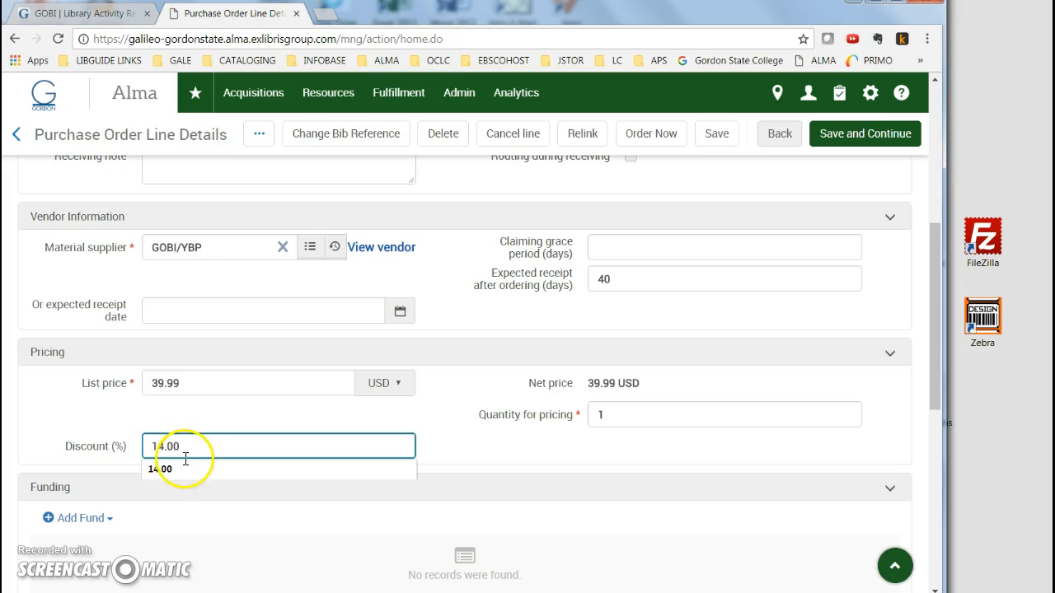
pyautogui.click(448, 459)
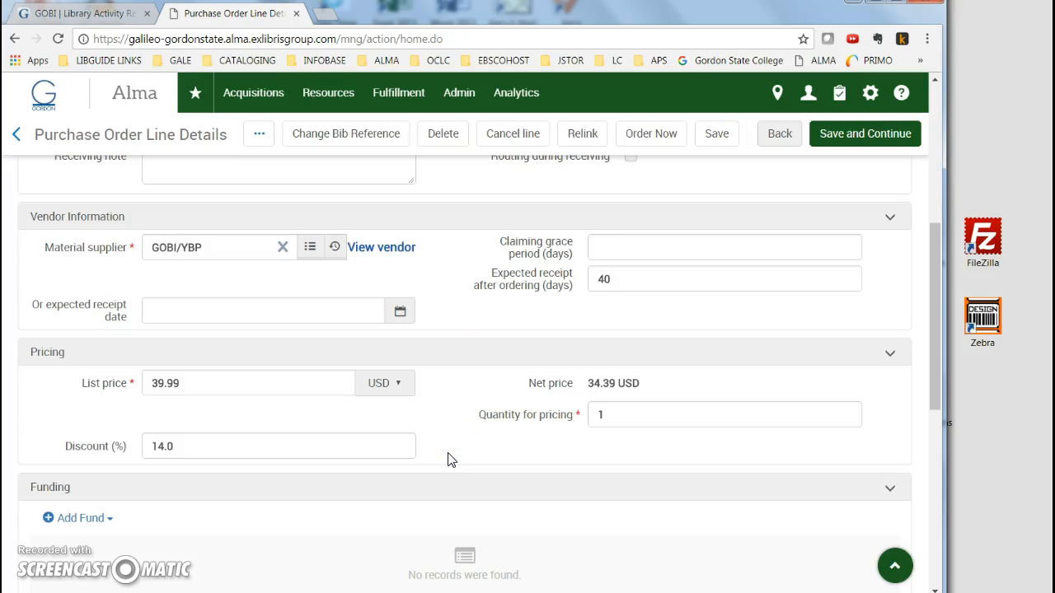
# Add the YBP GOBI (FY-2018) fund at 100 percent to the PO line's funding.
pyautogui.scroll(-2, 448, 459)
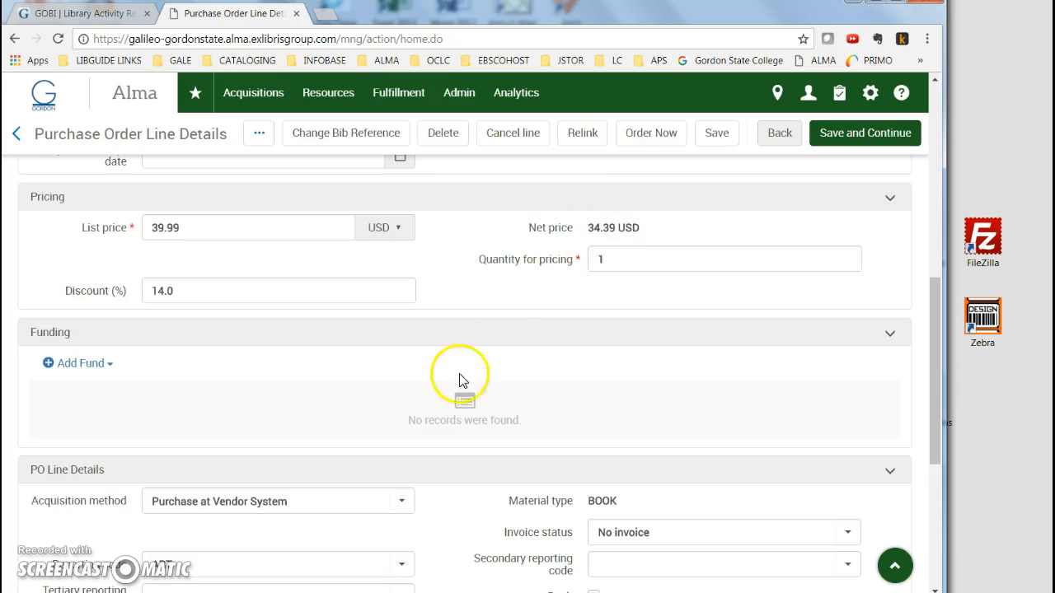
pyautogui.scroll(-2, 464, 382)
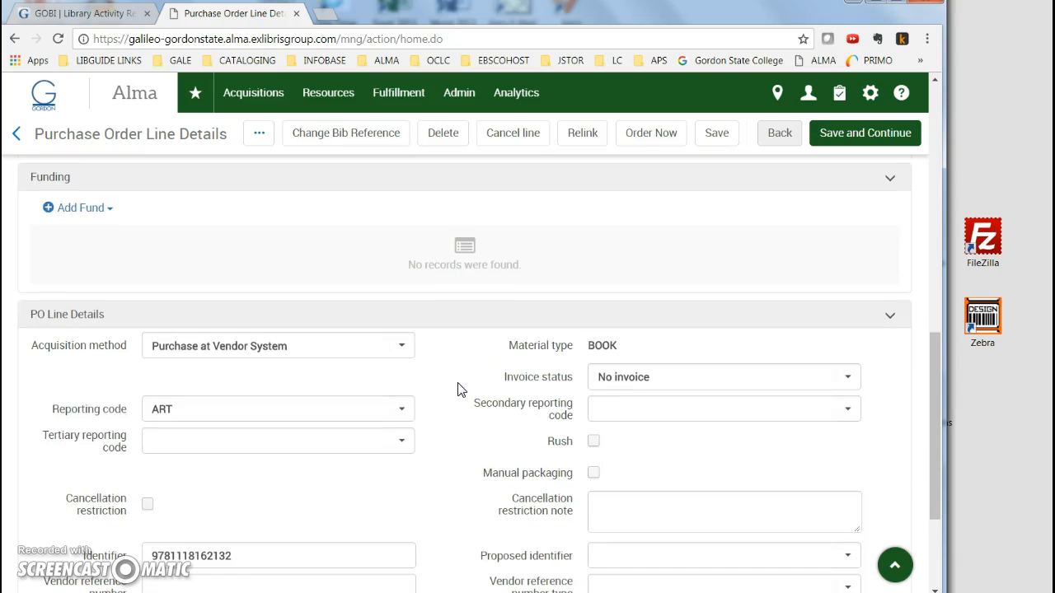
pyautogui.click(72, 210)
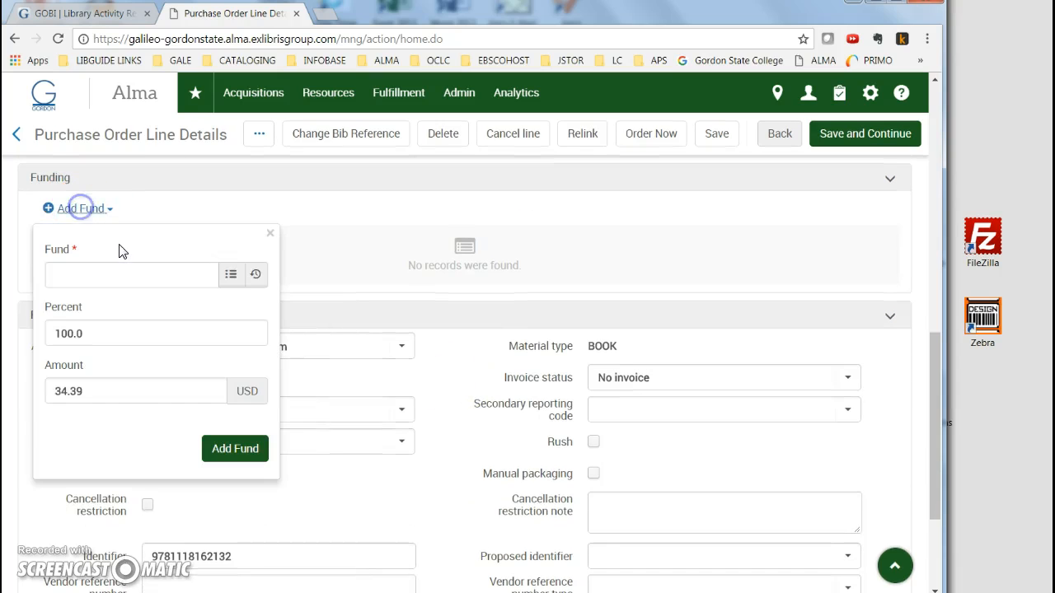
pyautogui.click(230, 277)
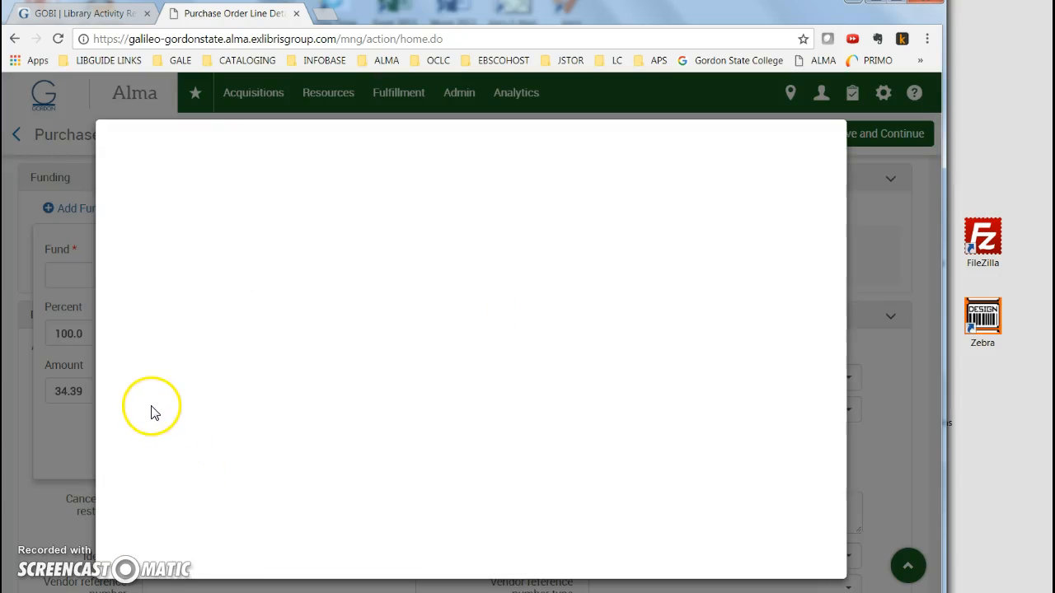
pyautogui.click(149, 377)
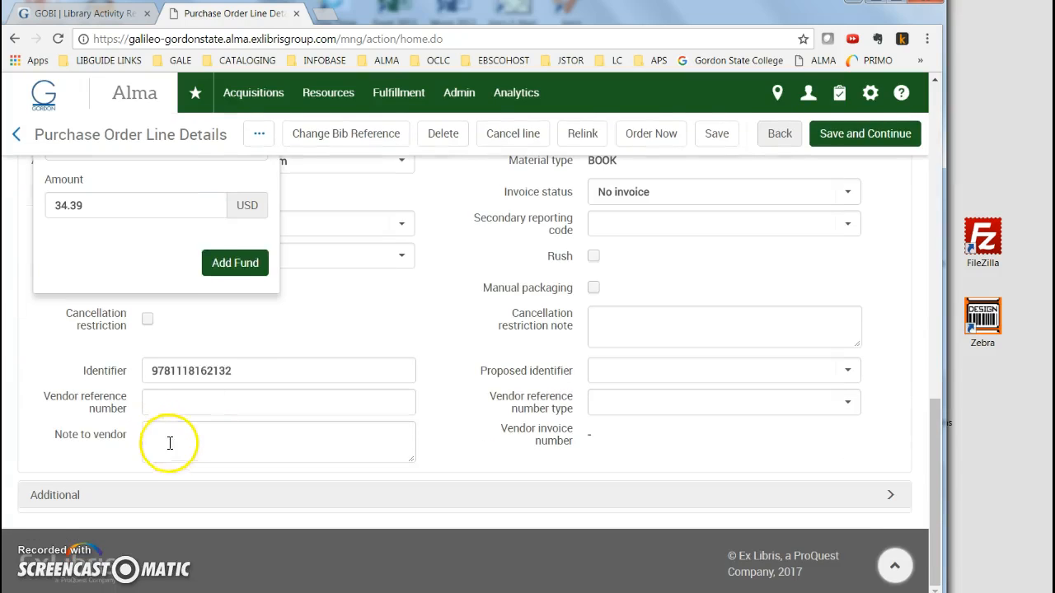
pyautogui.click(235, 263)
pyautogui.click(422, 351)
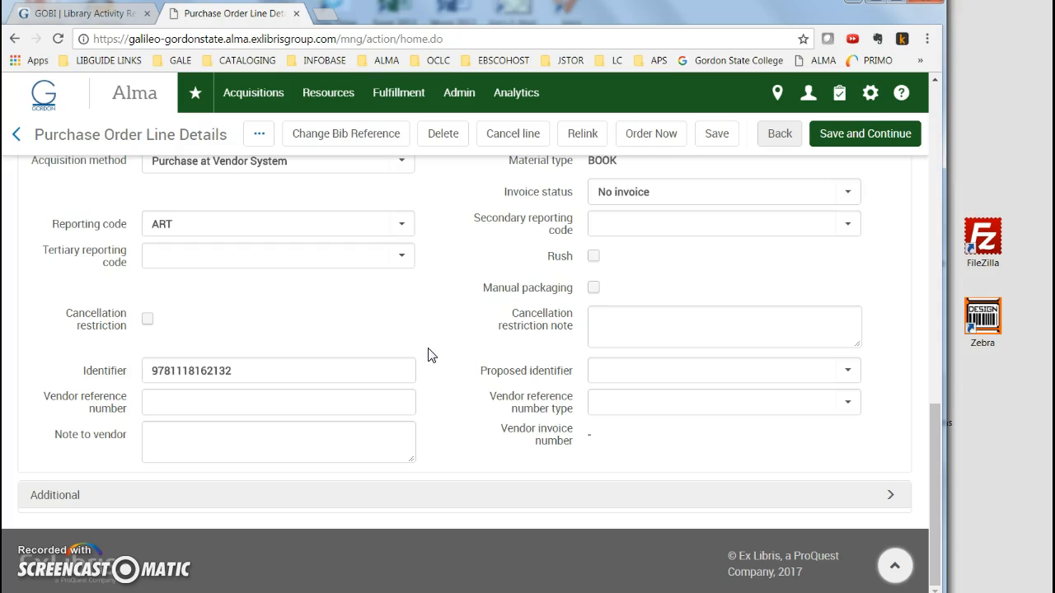
# Set the reporting code to COMPUTER SCIENCE - AS and mark the line for manual packaging.
pyautogui.scroll(1, 428, 355)
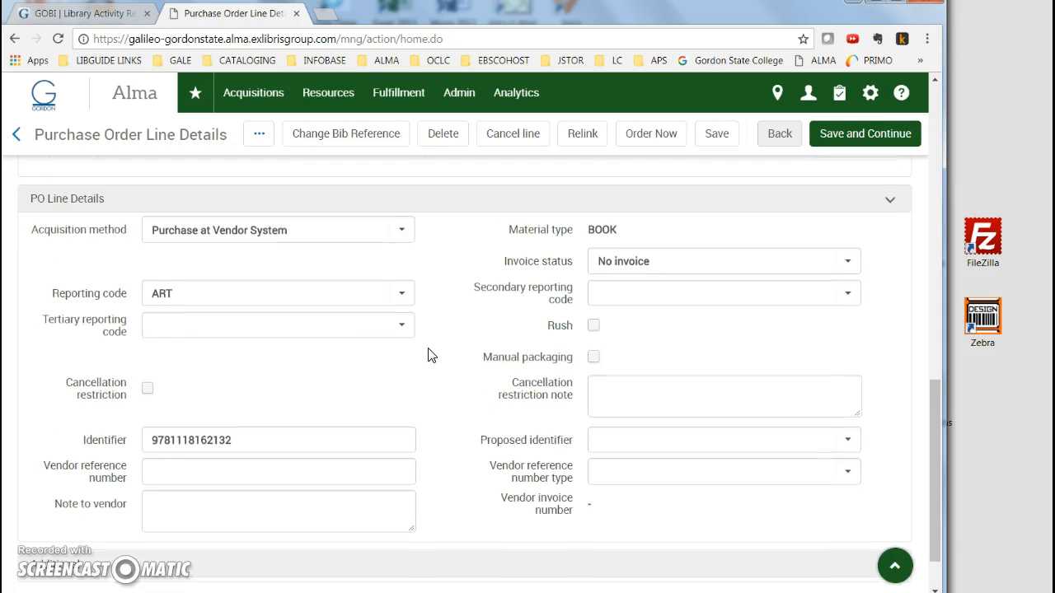
pyautogui.click(403, 302)
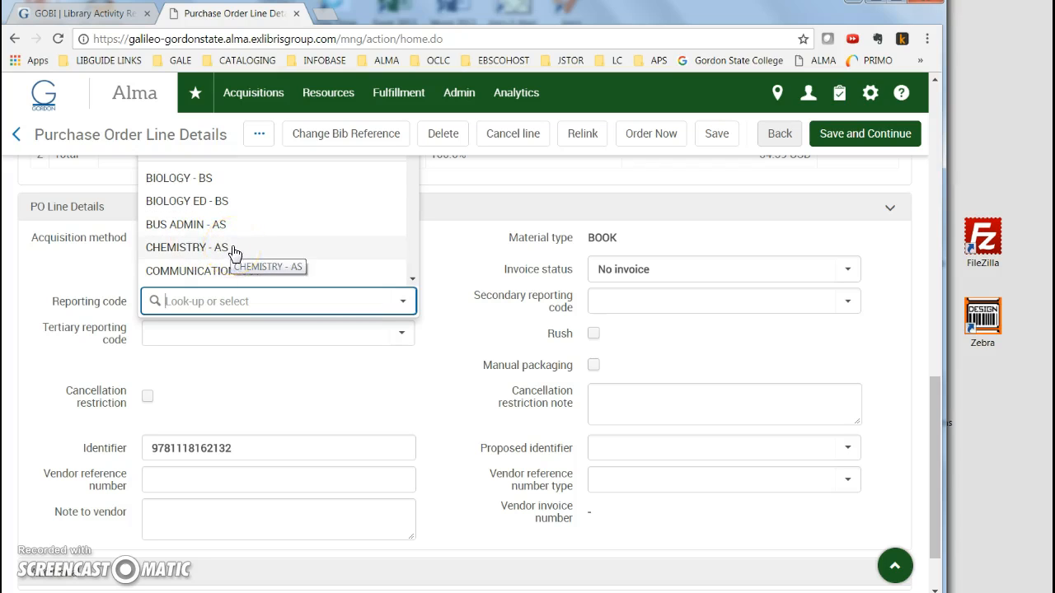
pyautogui.scroll(-1, 235, 252)
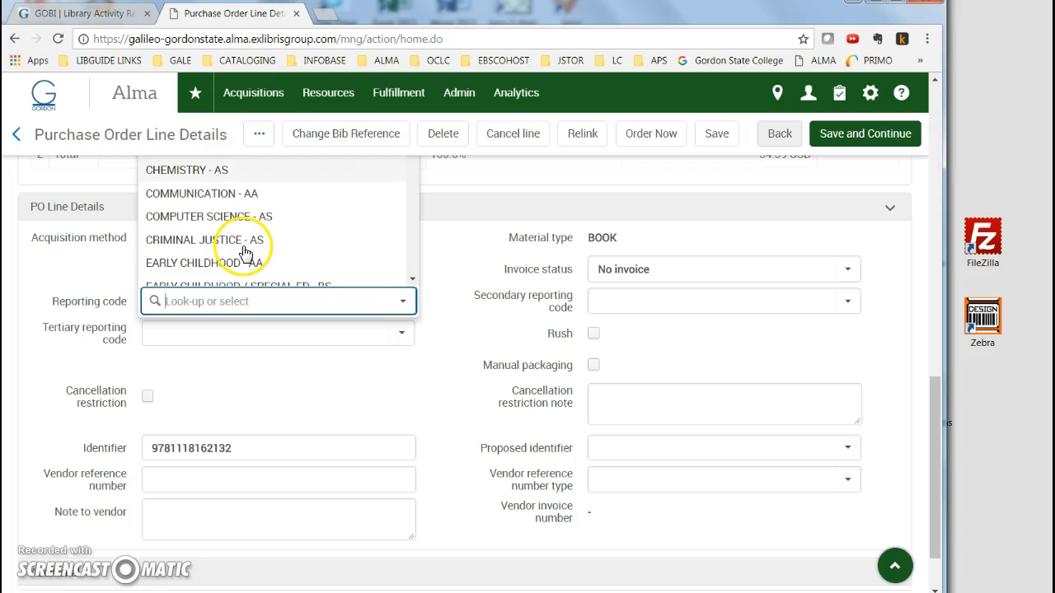
pyautogui.click(185, 216)
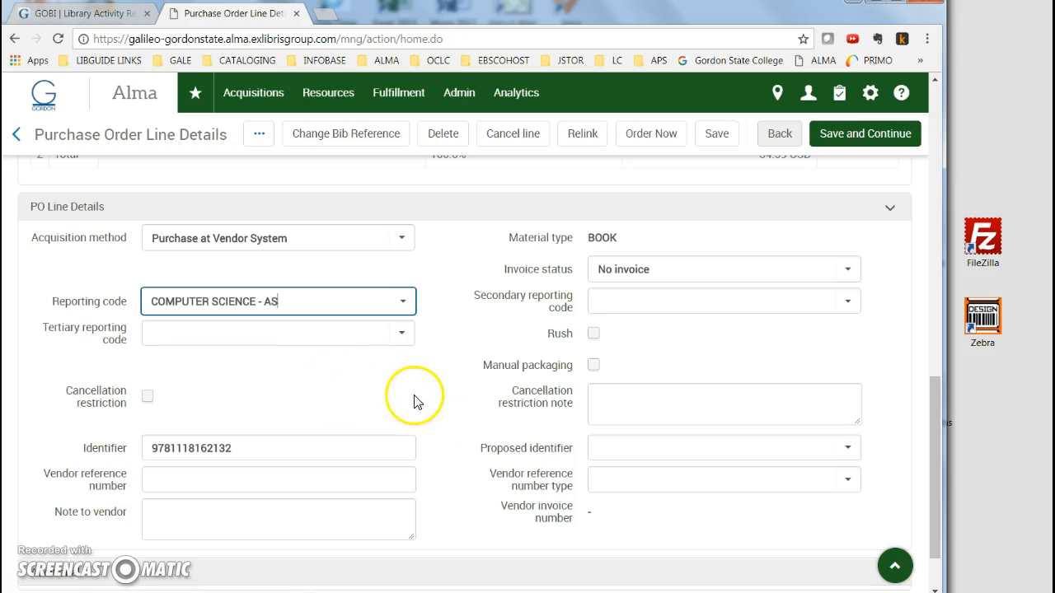
pyautogui.click(593, 365)
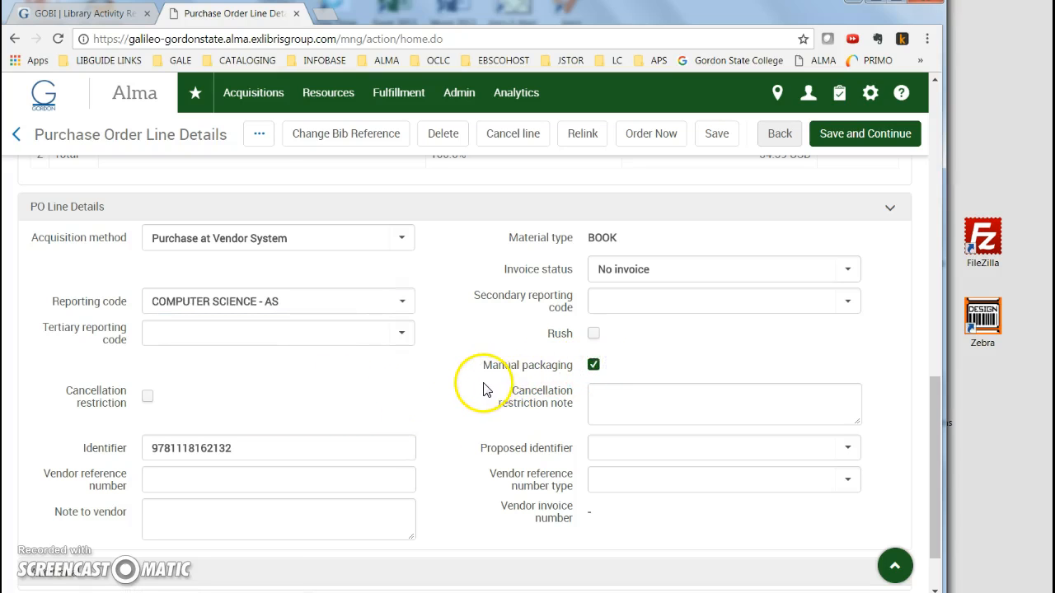
# Expand the additional details section and save the PO line, continuing to the review list.
pyautogui.scroll(-1, 485, 388)
pyautogui.click(72, 495)
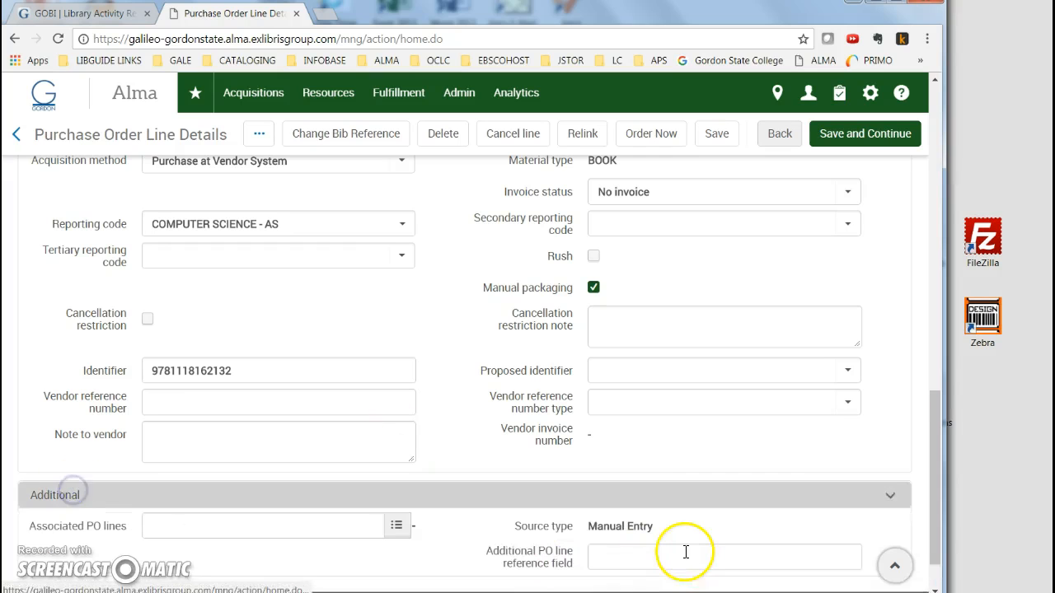
pyautogui.scroll(-1, 659, 544)
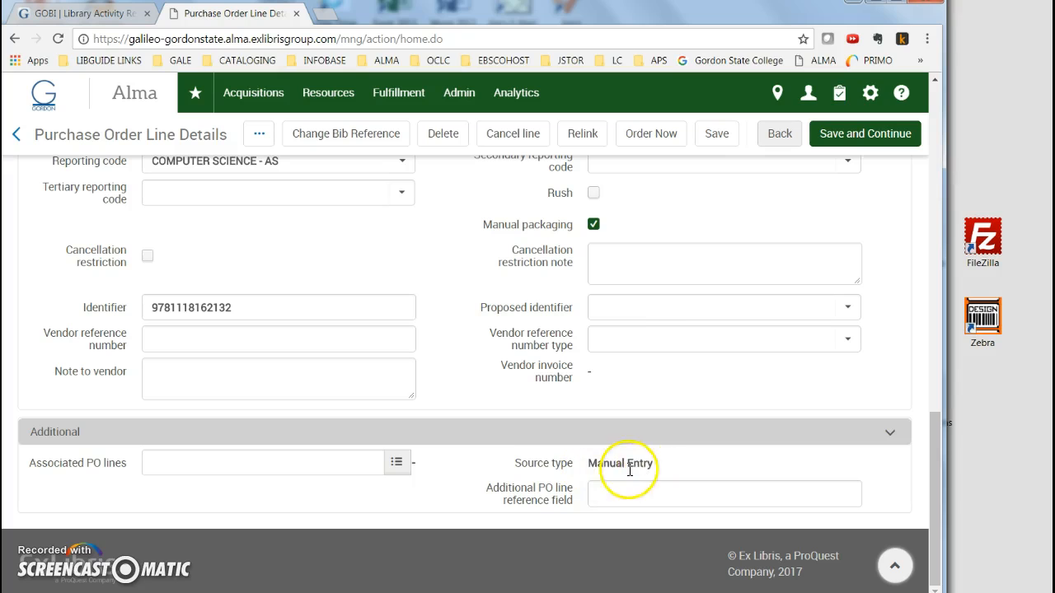
pyautogui.click(864, 140)
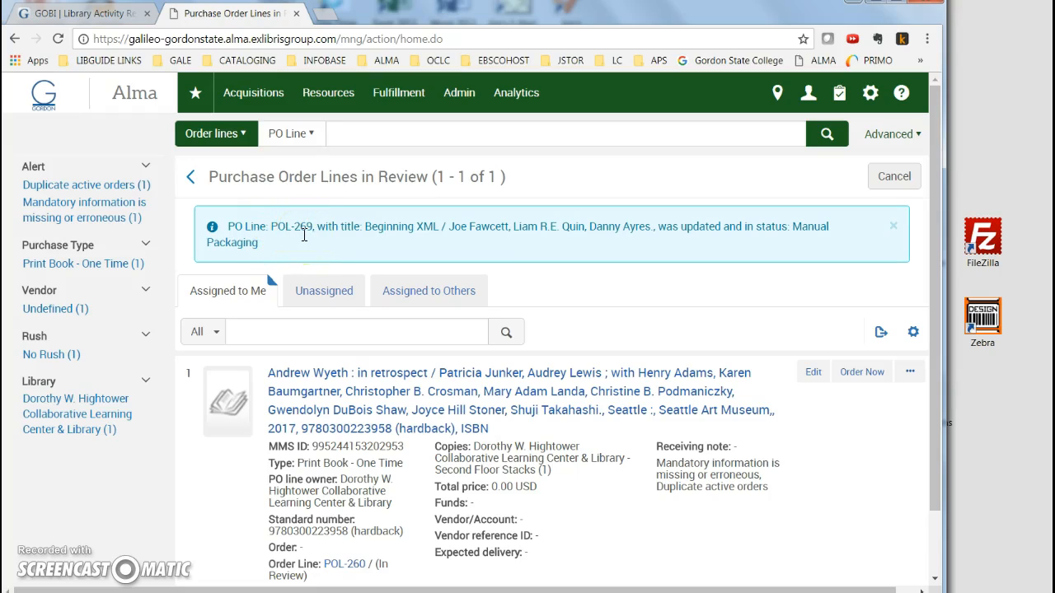
# Return to the Alma home page and search order lines by PO Line for 269.
pyautogui.hotkey('alt', 'Tab')
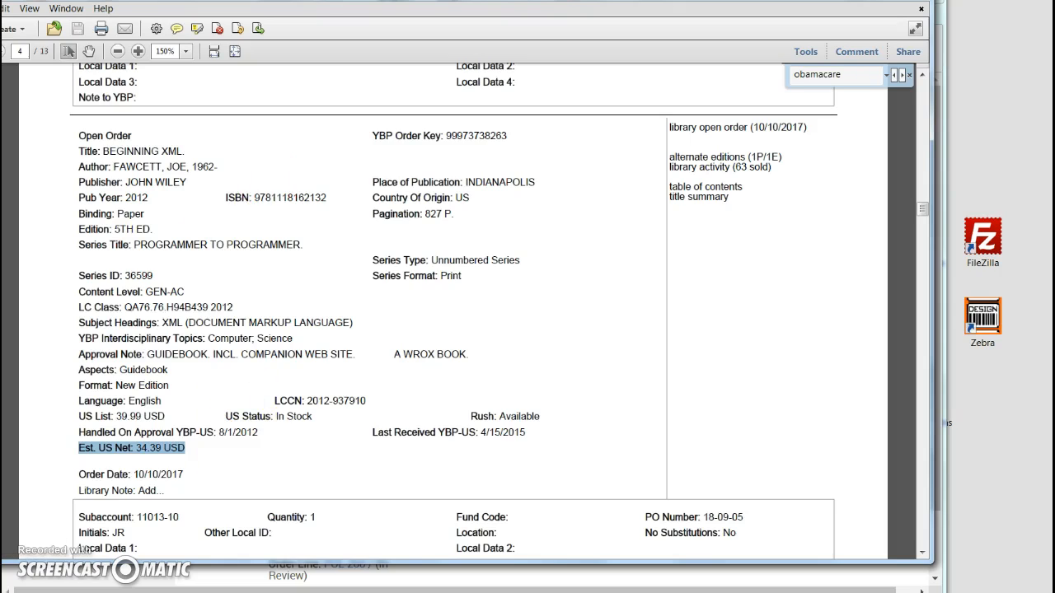
pyautogui.click(844, 1)
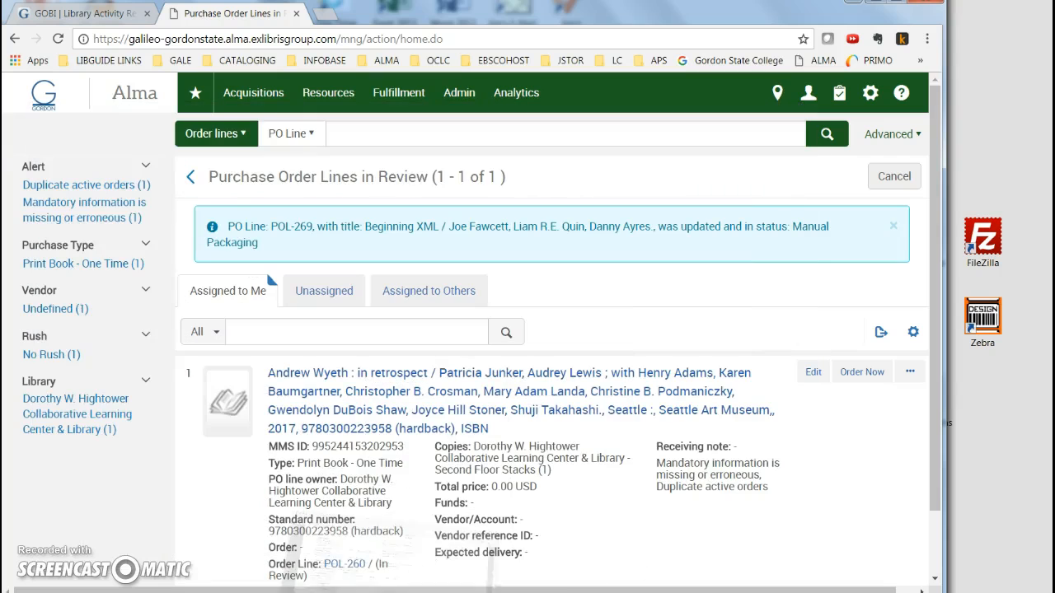
pyautogui.click(45, 97)
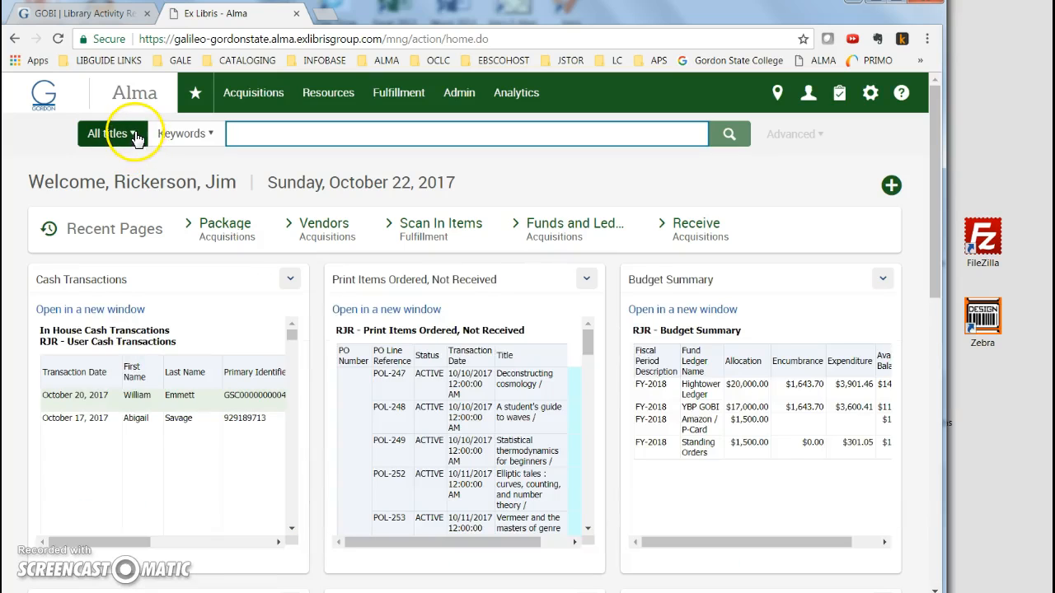
pyautogui.click(134, 136)
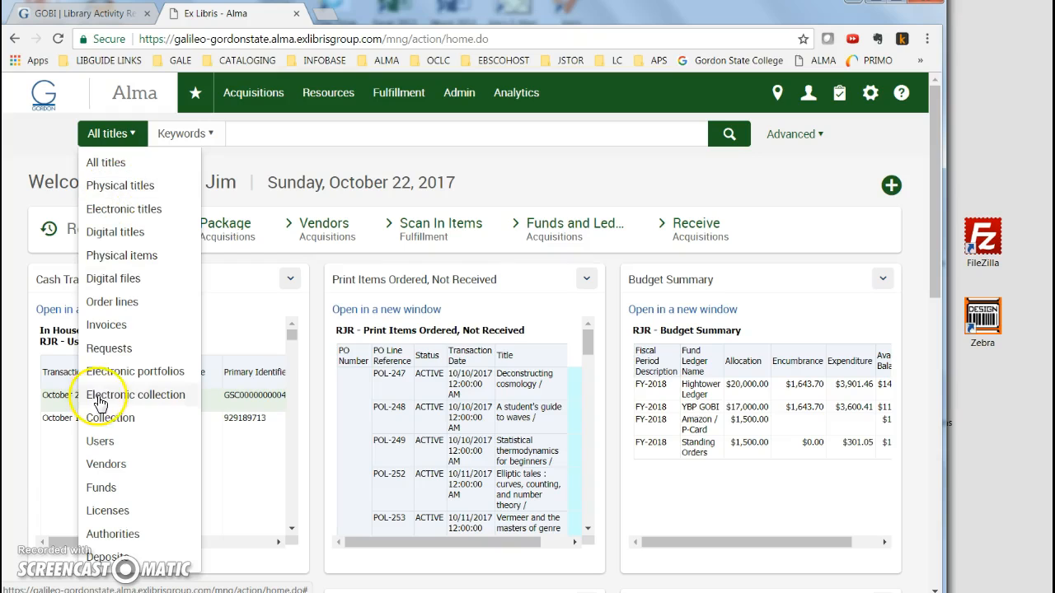
pyautogui.click(99, 304)
pyautogui.click(208, 135)
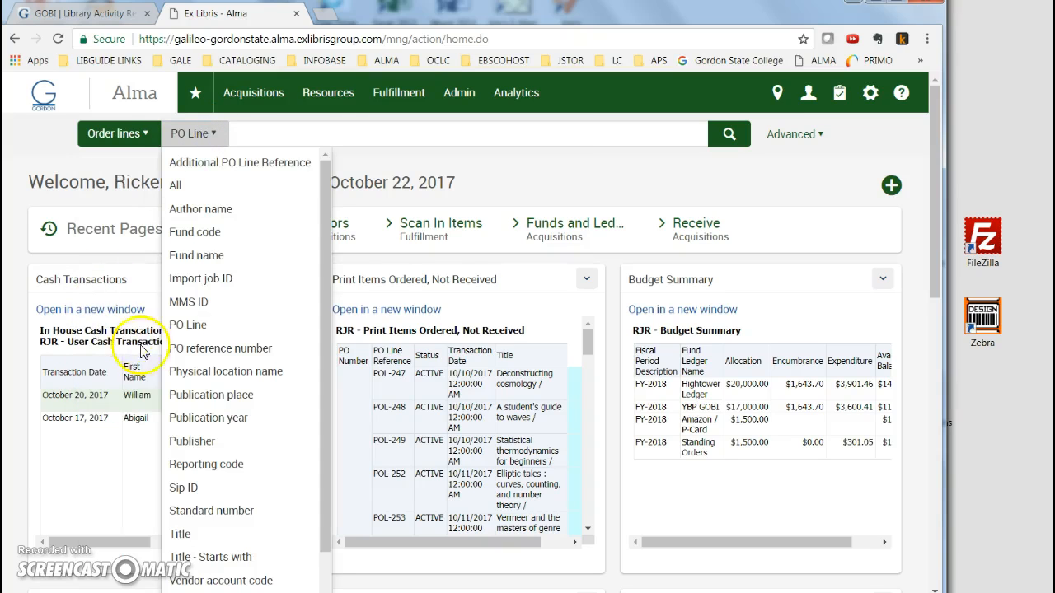
pyautogui.click(202, 323)
pyautogui.click(250, 139)
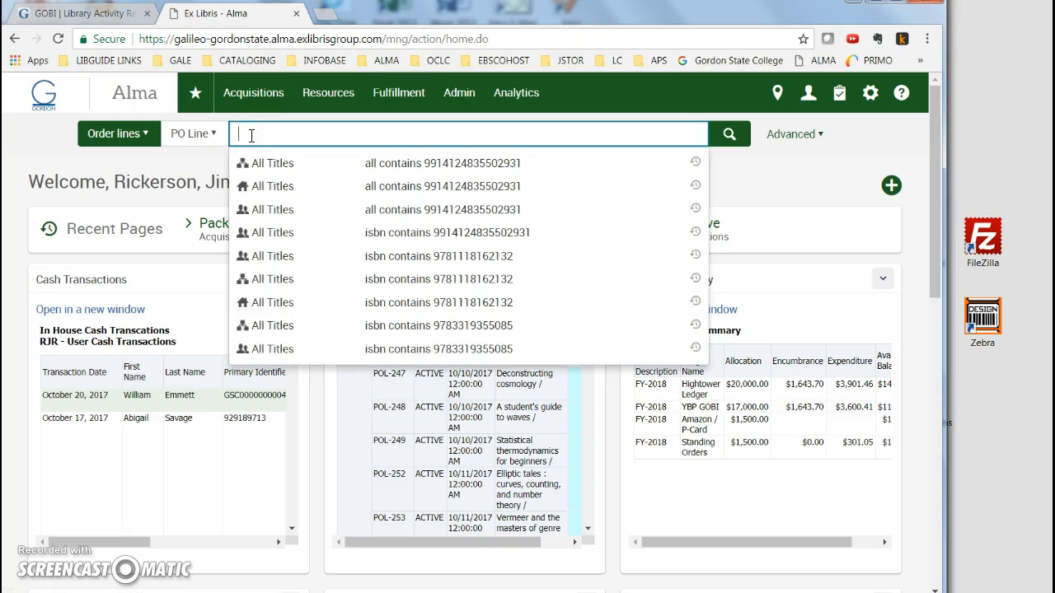
pyautogui.write('269')
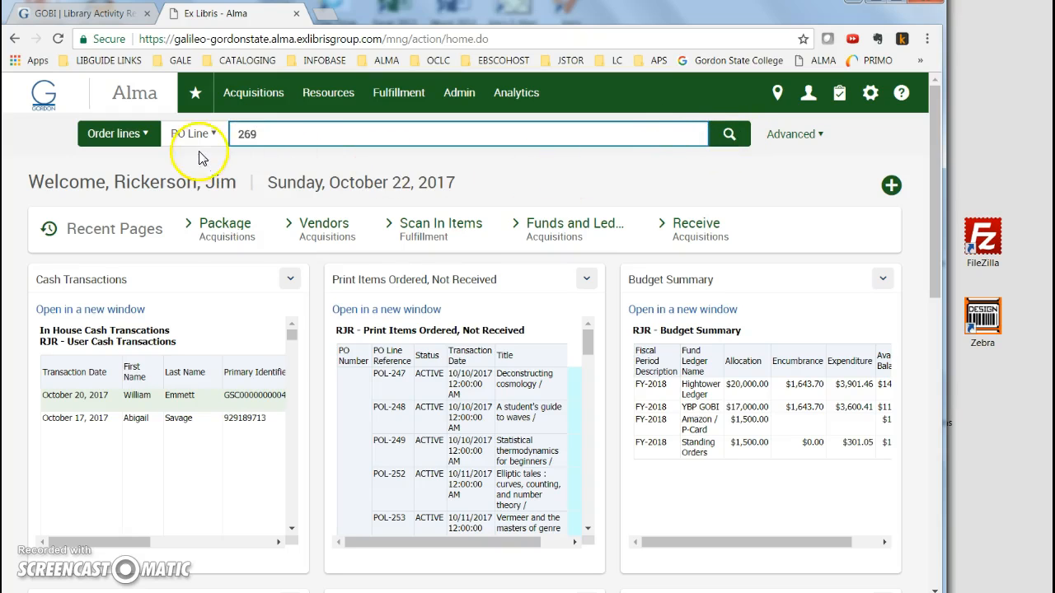
pyautogui.click(729, 134)
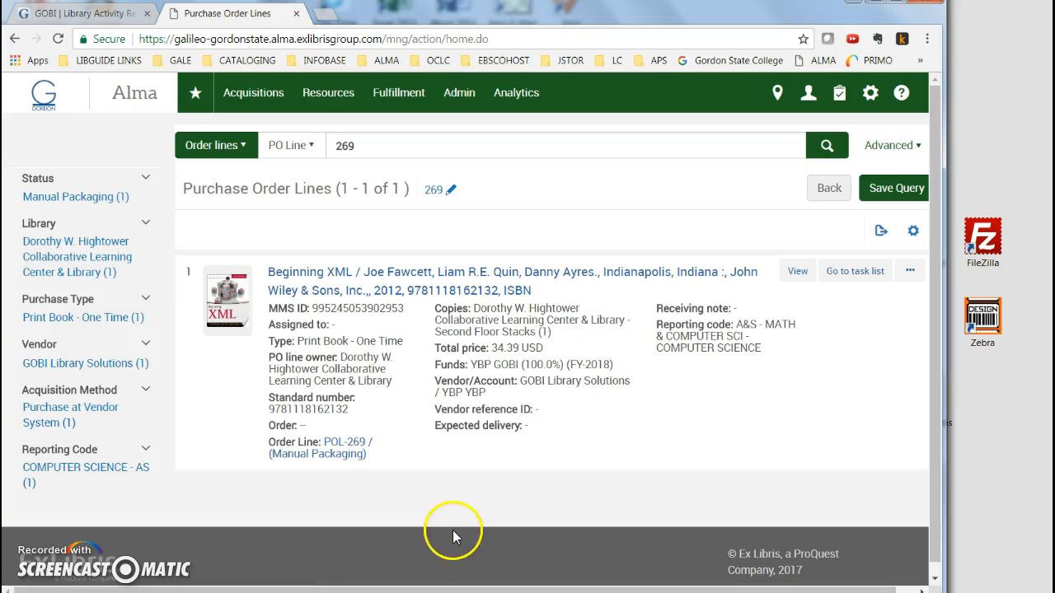
# Open order line POL-269 and review its vendor, pricing, funding and PO line details.
pyautogui.click(349, 450)
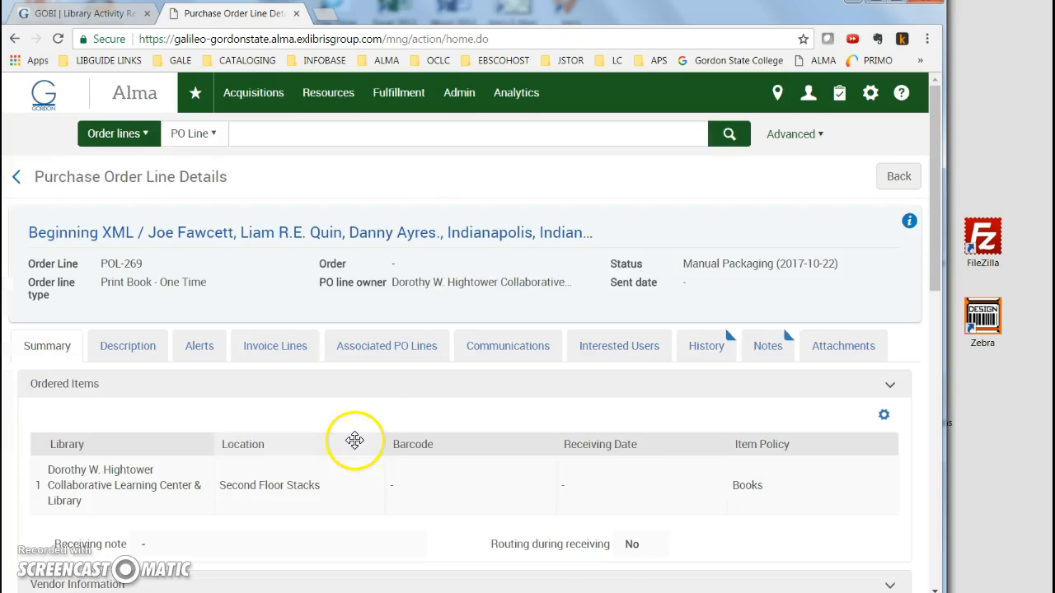
pyautogui.scroll(-2, 355, 440)
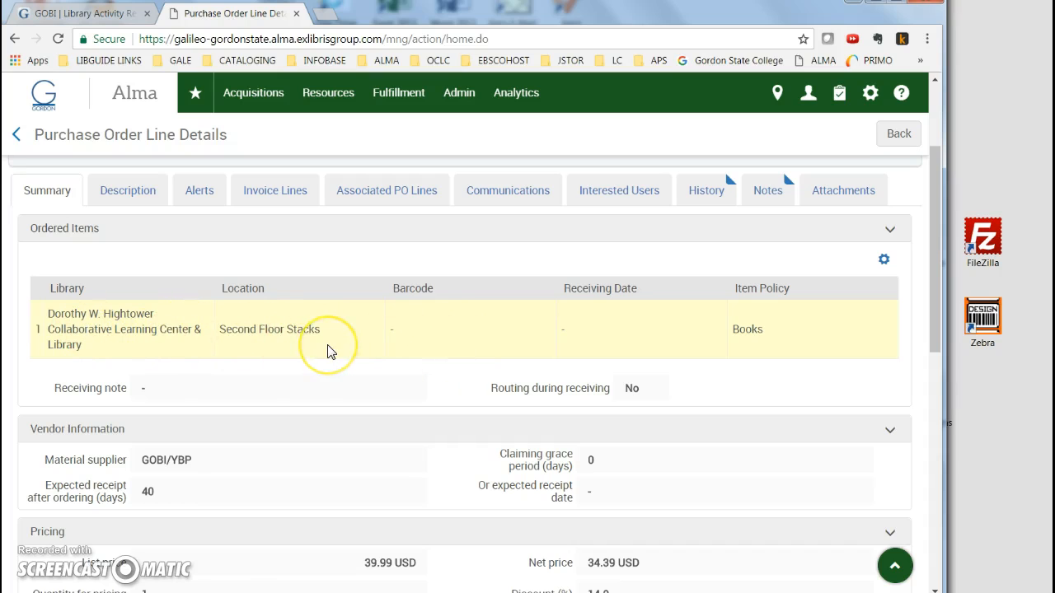
pyautogui.scroll(-2, 327, 352)
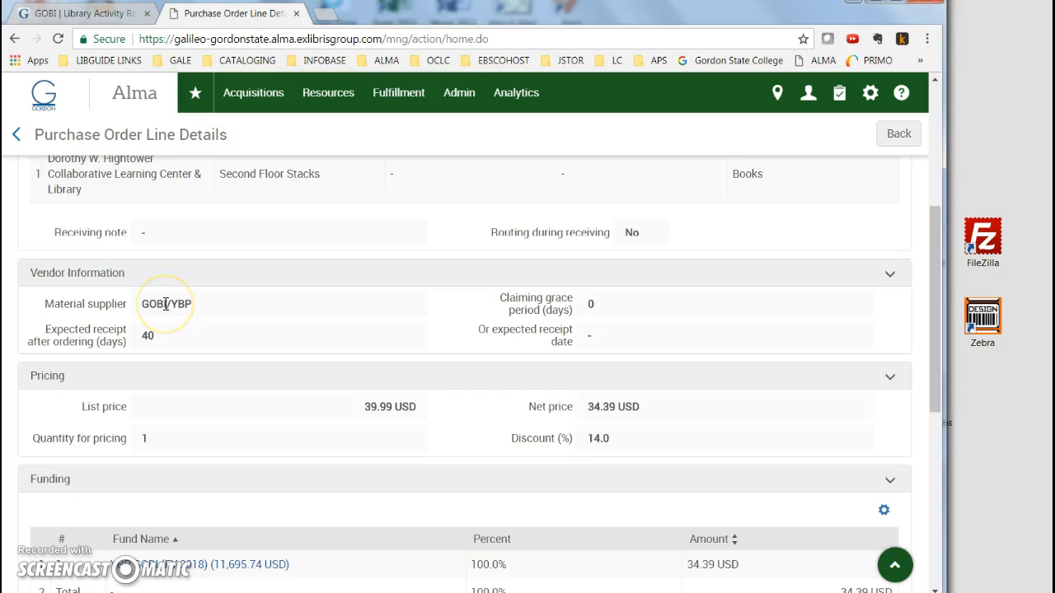
pyautogui.scroll(-2, 610, 438)
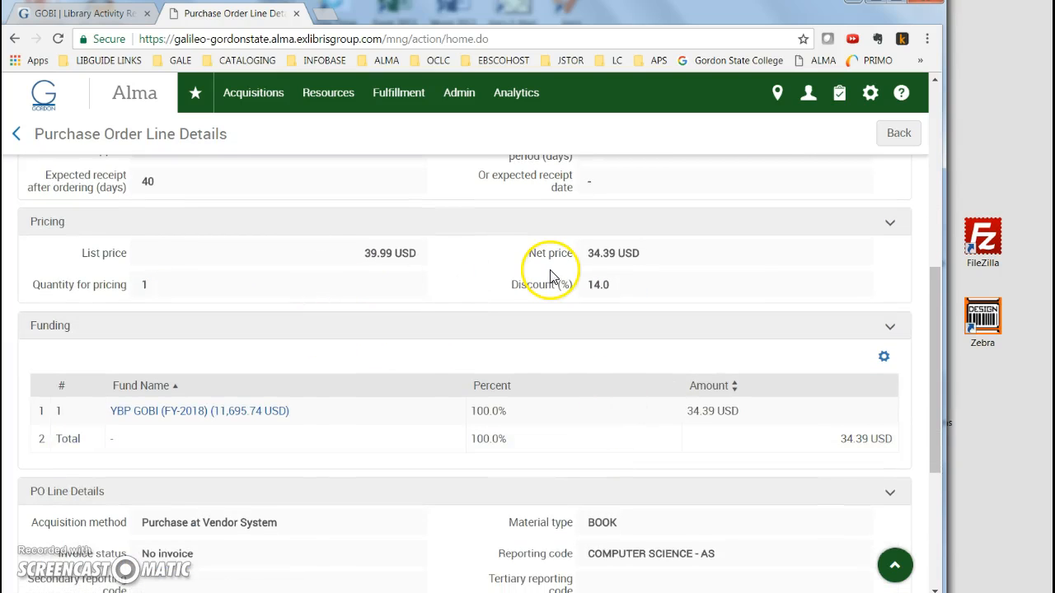
pyautogui.scroll(-1, 505, 353)
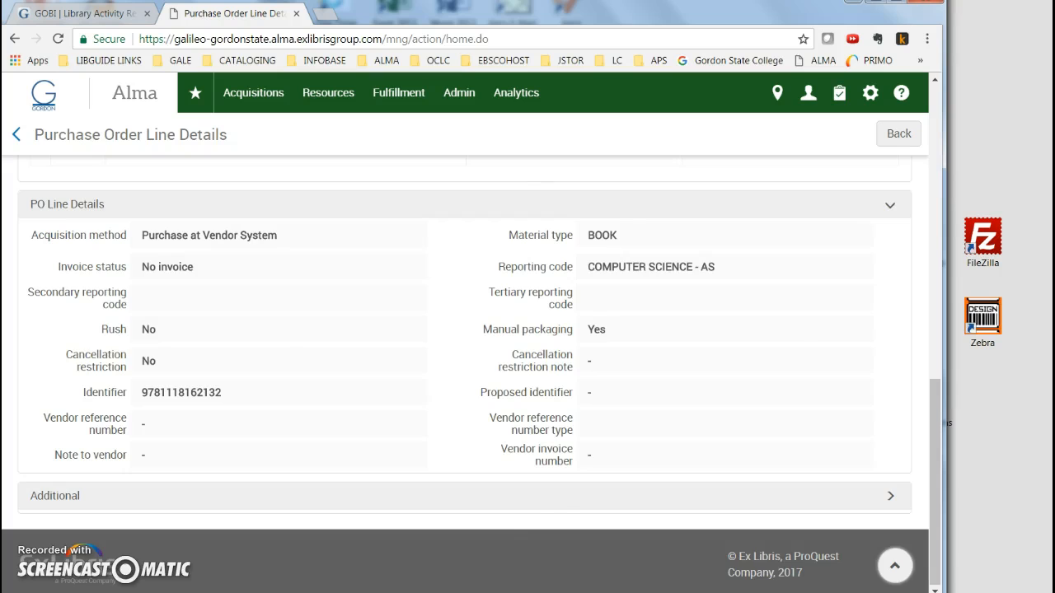
pyautogui.scroll(3, 205, 231)
# Open the list of PO lines to package and look through it for the Beginning XML line.
pyautogui.click(264, 96)
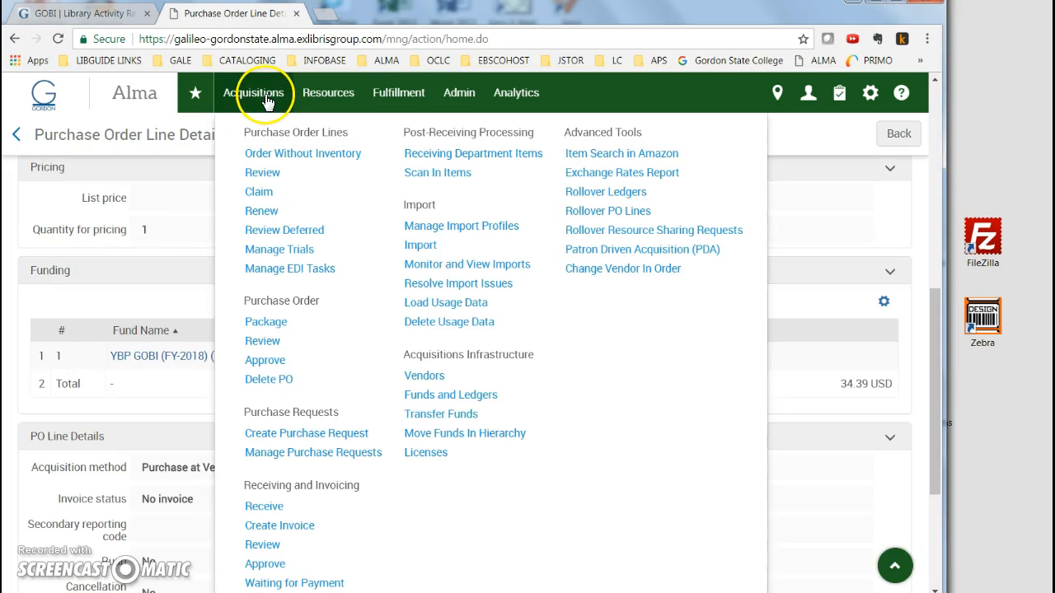
pyautogui.click(261, 328)
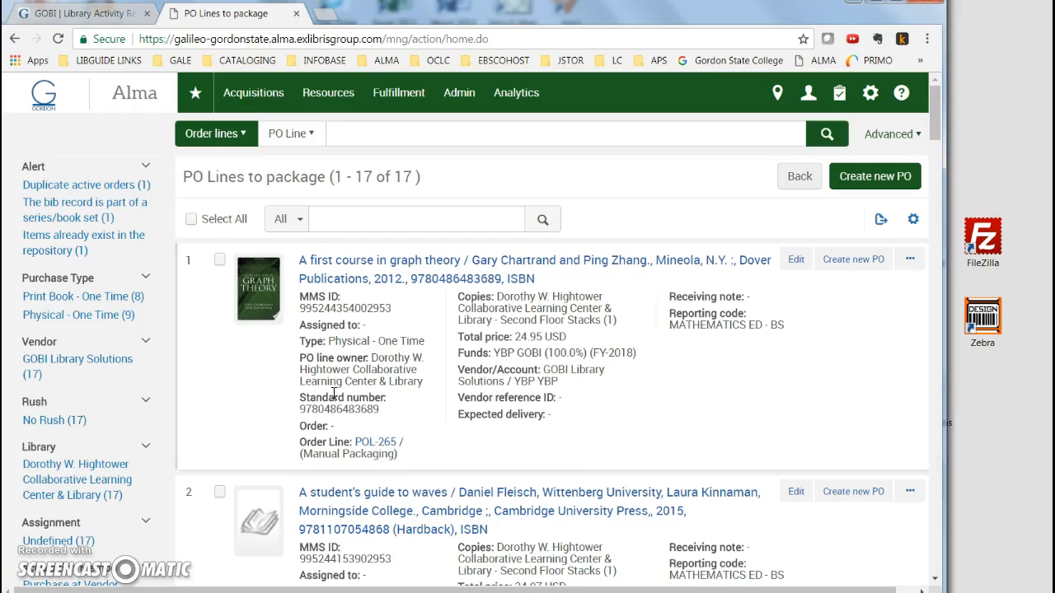
pyautogui.scroll(-10, 334, 394)
pyautogui.scroll(-5, 334, 394)
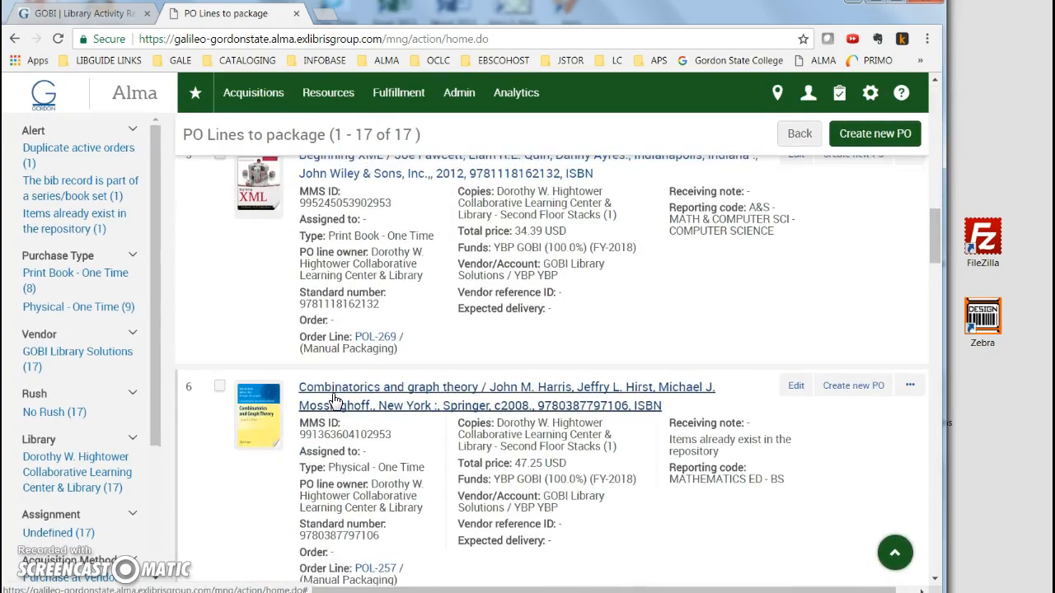
pyautogui.scroll(1, 334, 399)
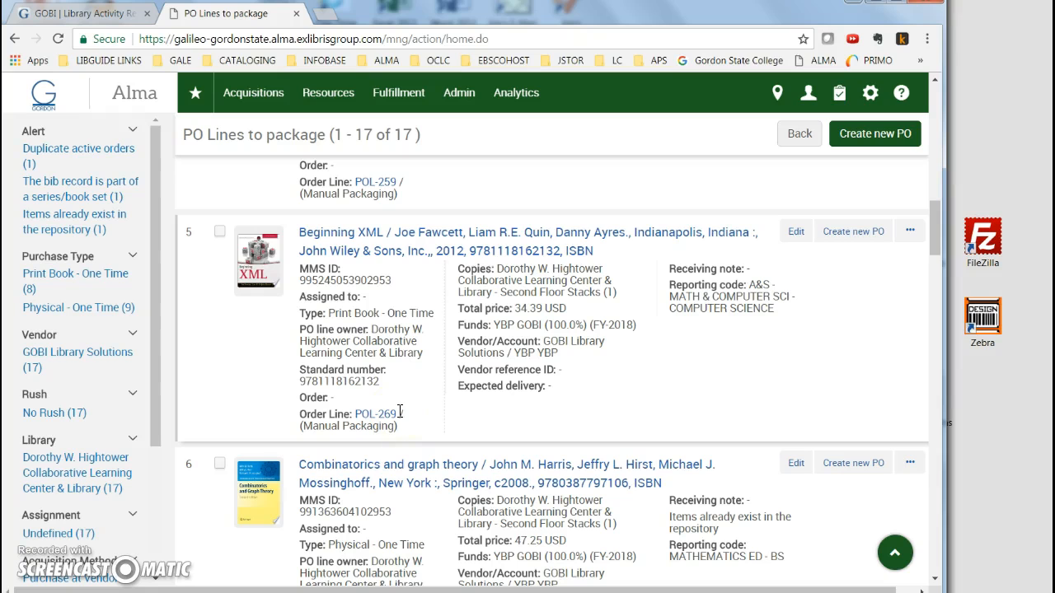
pyautogui.scroll(10, 400, 411)
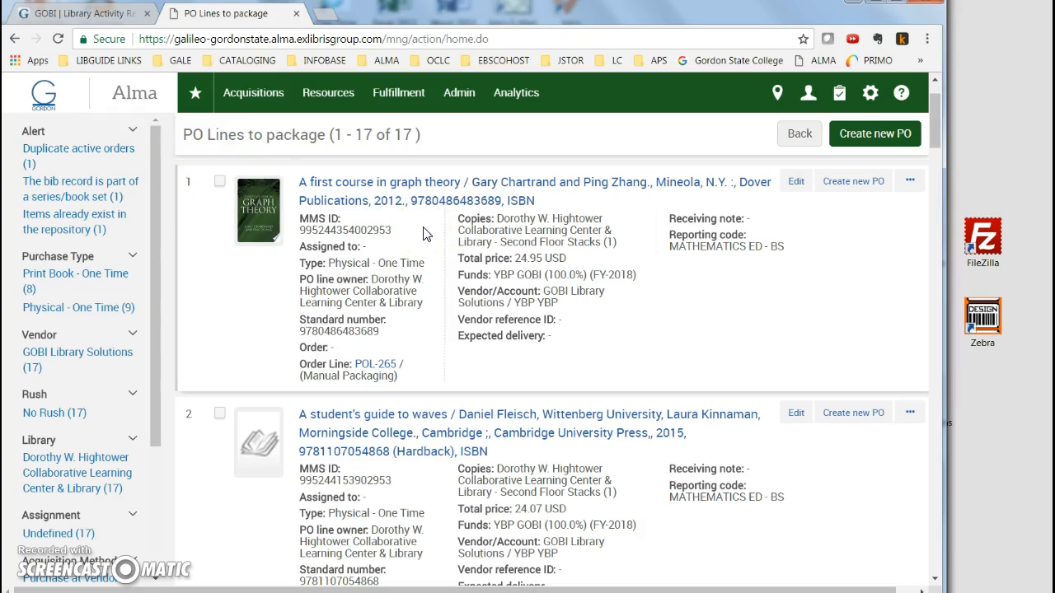
pyautogui.scroll(2, 386, 299)
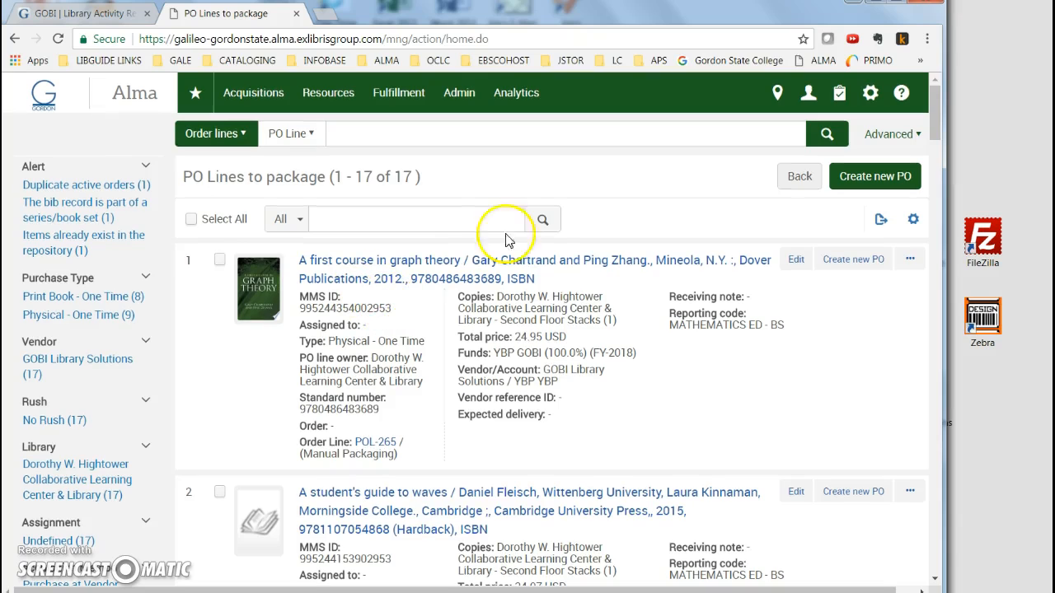